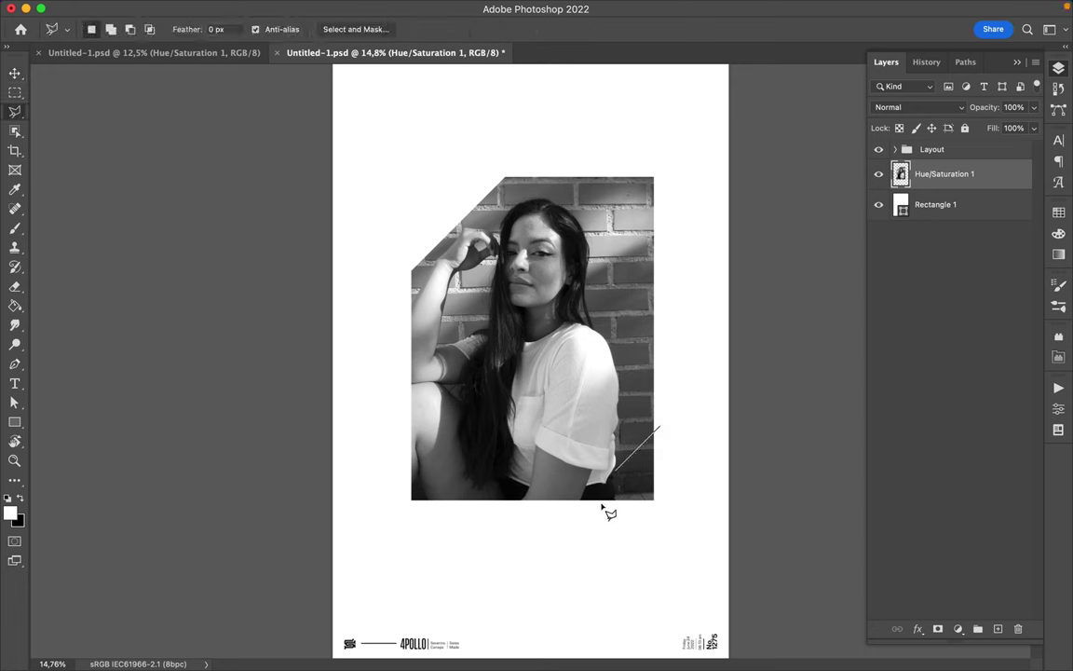
- Outline a triangle at the photo's lower-right corner with the Polygonal Lasso
{"action": "left_click", "coordinate": [658, 431]}
{"action": "left_click", "coordinate": [580, 510]}
{"action": "left_click", "coordinate": [678, 579]}
{"action": "left_click", "coordinate": [660, 430]}
- Copy the triangular corner onto a new Layer 1 and clear the selection
{"action": "key", "text": "ctrl+j"}
{"action": "key", "text": "ctrl+z"}
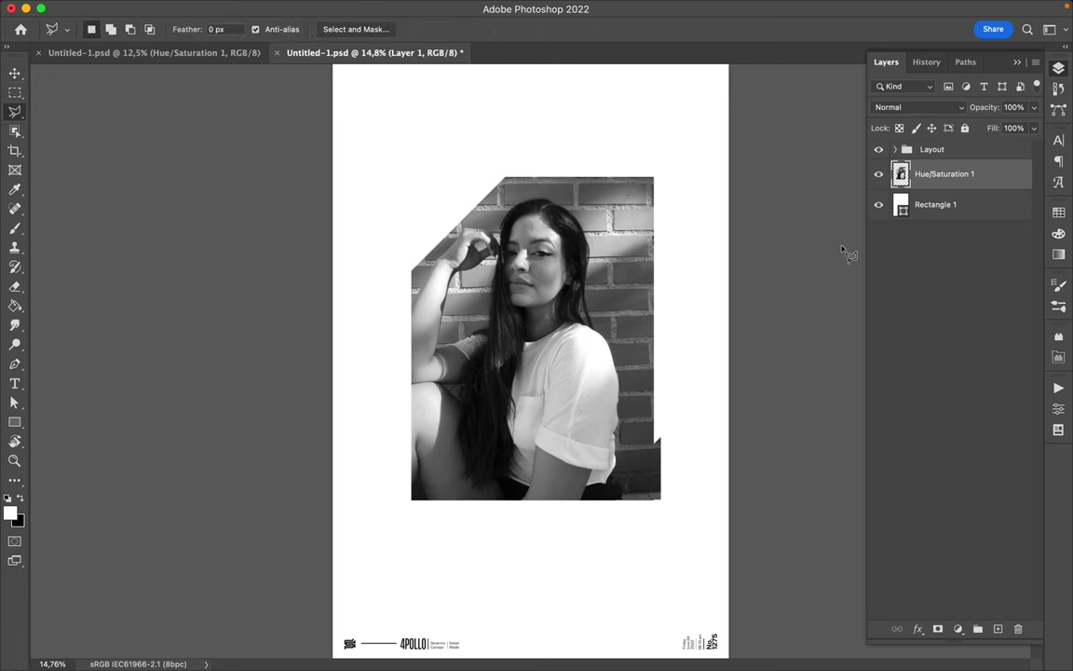
{"action": "key", "text": "ctrl+j"}
{"action": "key", "text": "ctrl+d"}
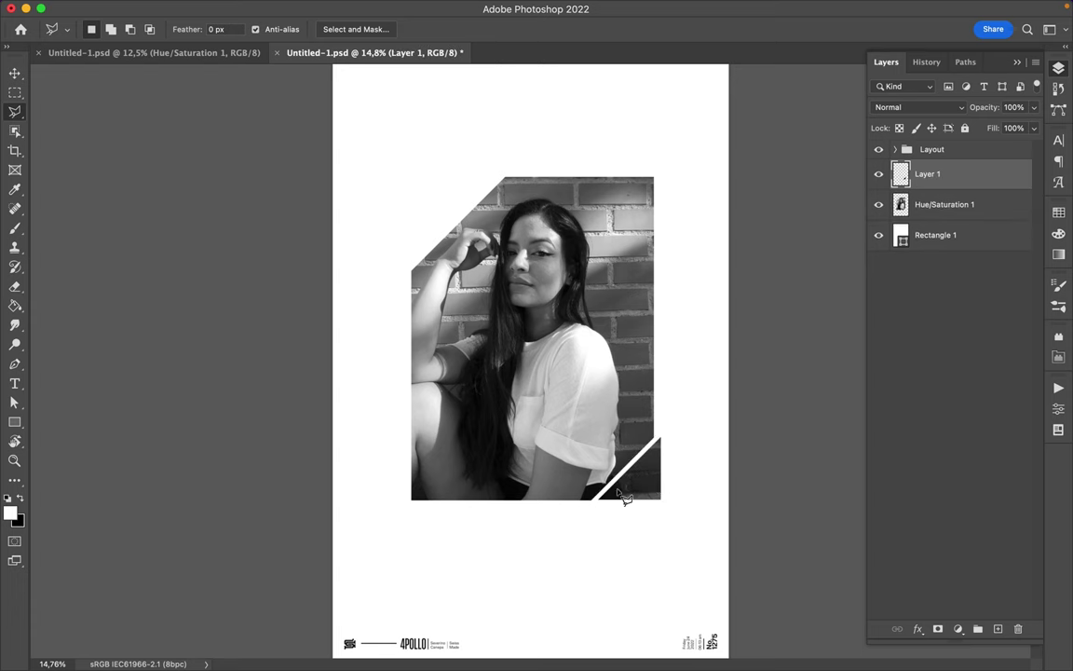
{"action": "key", "text": "ctrl+j"}
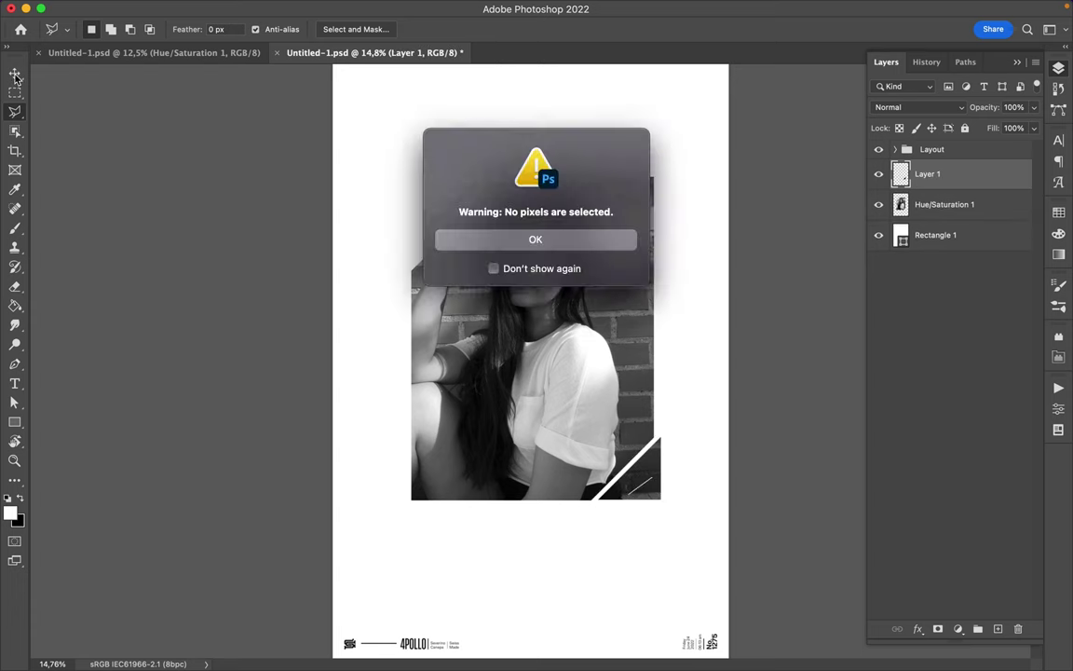
- Dismiss the warning and move Layer 1's triangle down-left below the photo
{"action": "left_click", "coordinate": [538, 241]}
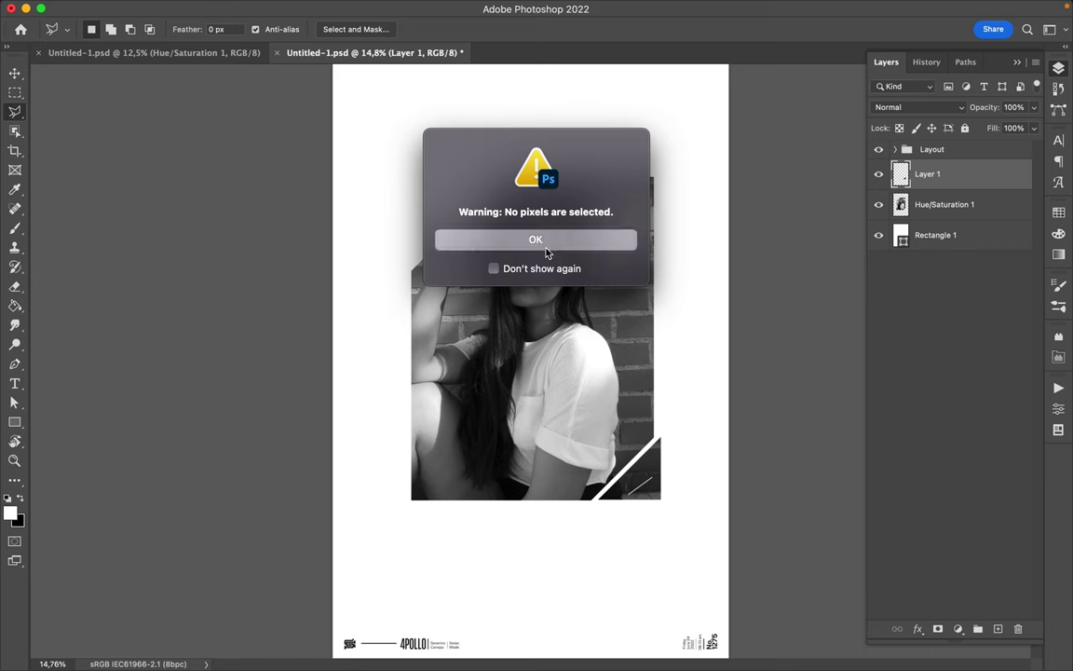
{"action": "left_click", "coordinate": [15, 74]}
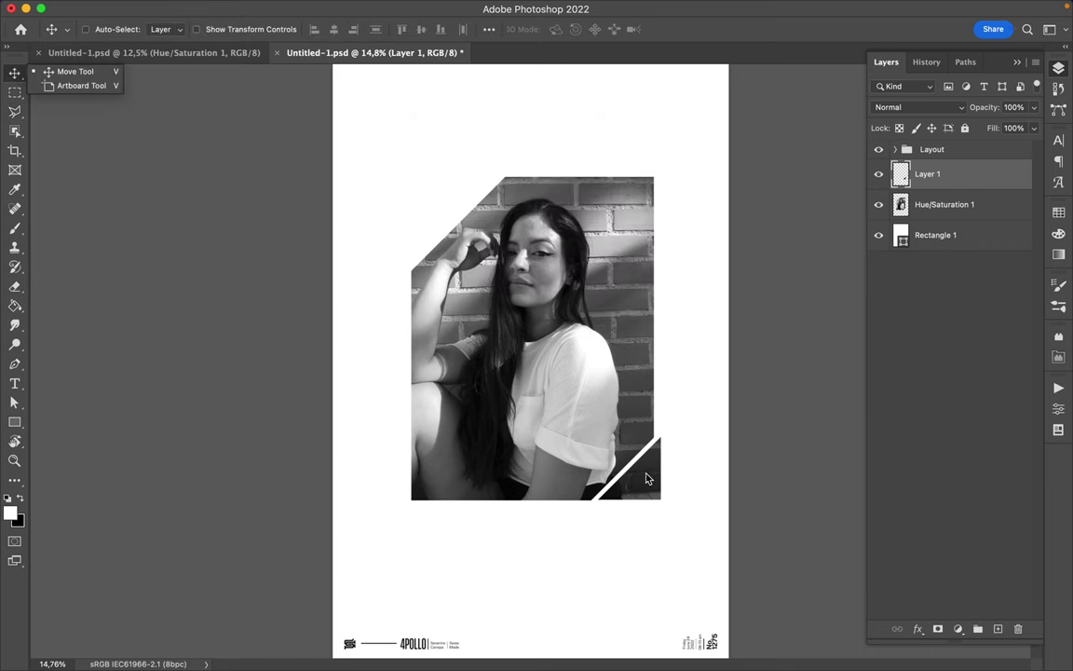
{"action": "left_click", "coordinate": [689, 2]}
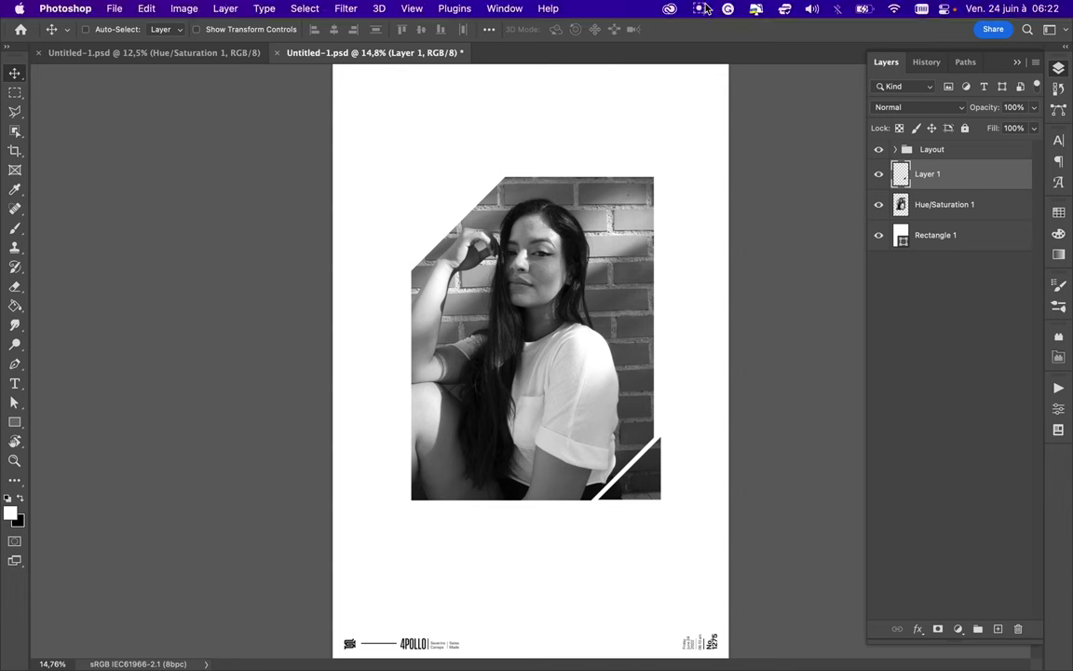
{"action": "left_click", "coordinate": [699, 9]}
{"action": "left_click", "coordinate": [756, 9]}
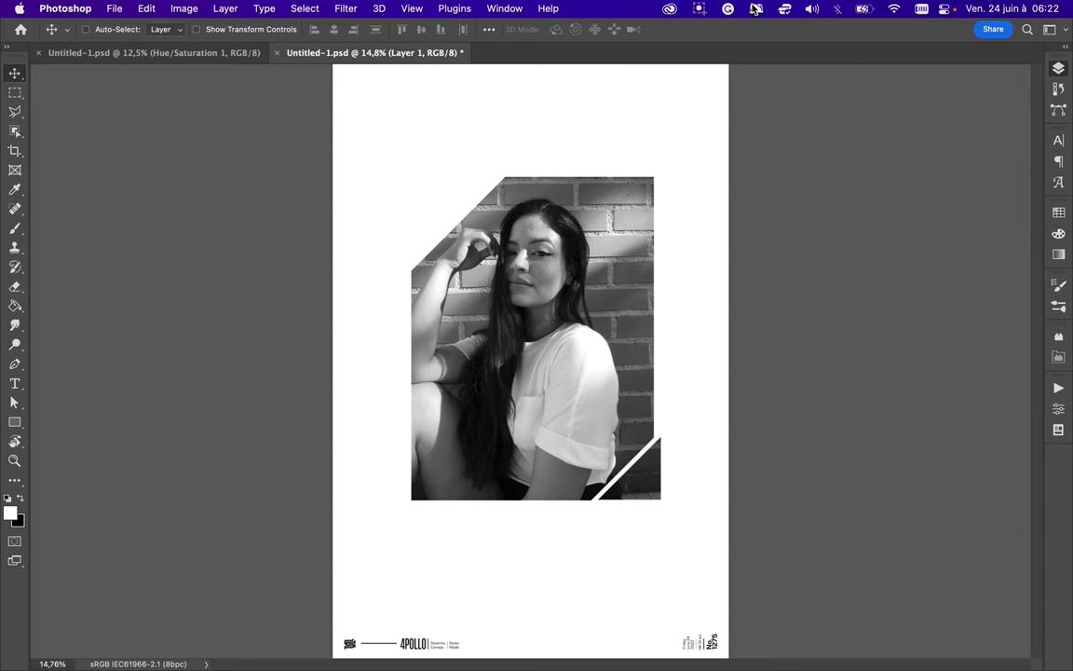
{"action": "left_click", "coordinate": [705, 421]}
{"action": "left_click_drag", "start_coordinate": [705, 421], "coordinate": [618, 514]}
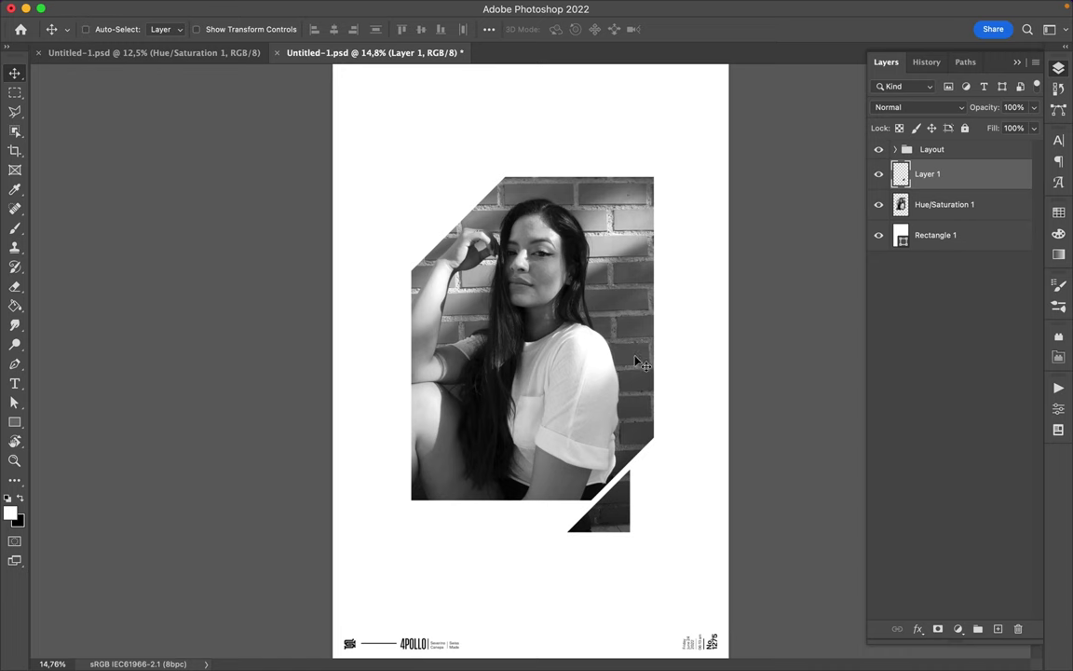
- Add a new empty Layer 2 beside Hue/Saturation 1
{"action": "left_click", "coordinate": [944, 204]}
{"action": "right_click", "coordinate": [565, 247]}
{"action": "key", "text": "Escape"}
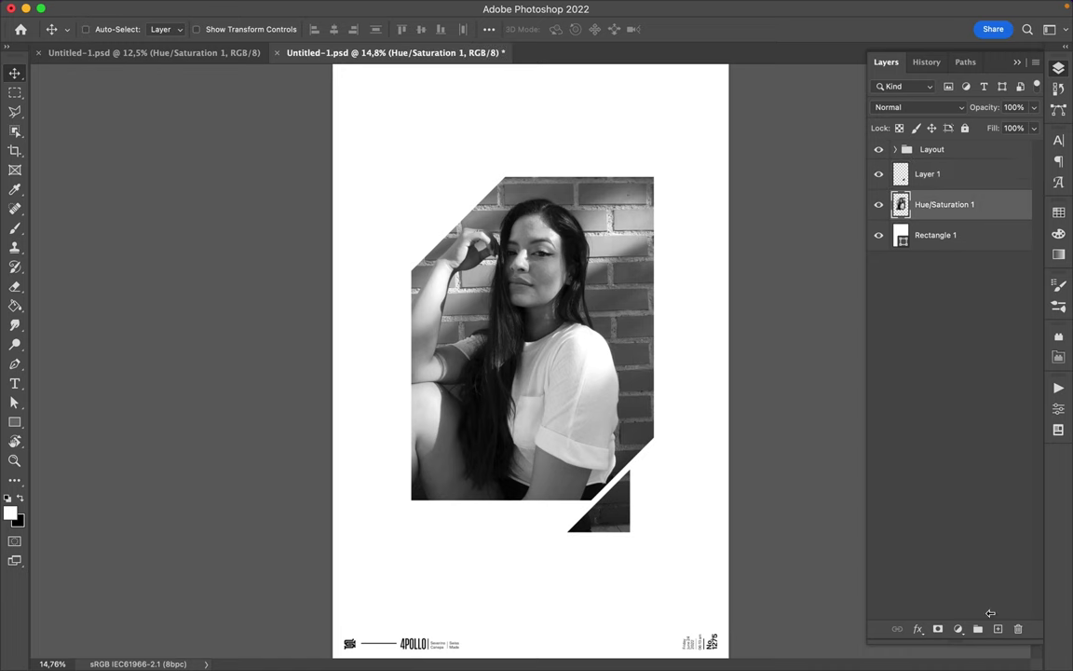
{"action": "key", "text": "ctrl+shift+alt+n"}
{"action": "left_click_drag", "start_coordinate": [956, 210], "coordinate": [950, 244]}
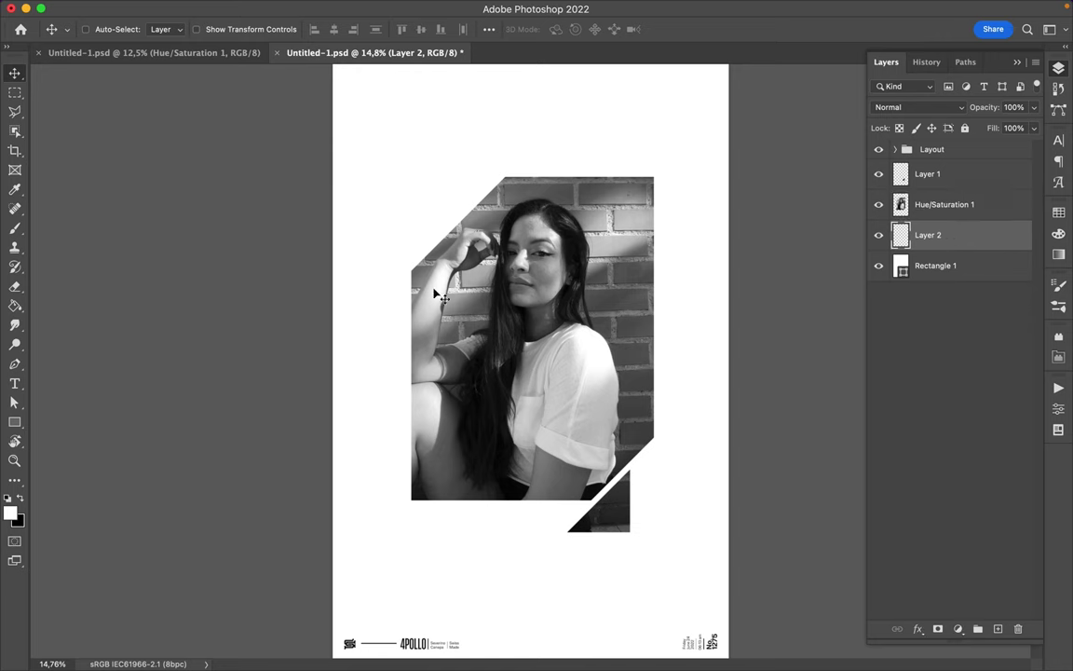
- Pick a SpoonGraphics DryBrush preset at 1696 px, keeping Layer 2 above Hue/Saturation 1
{"action": "left_click", "coordinate": [16, 229]}
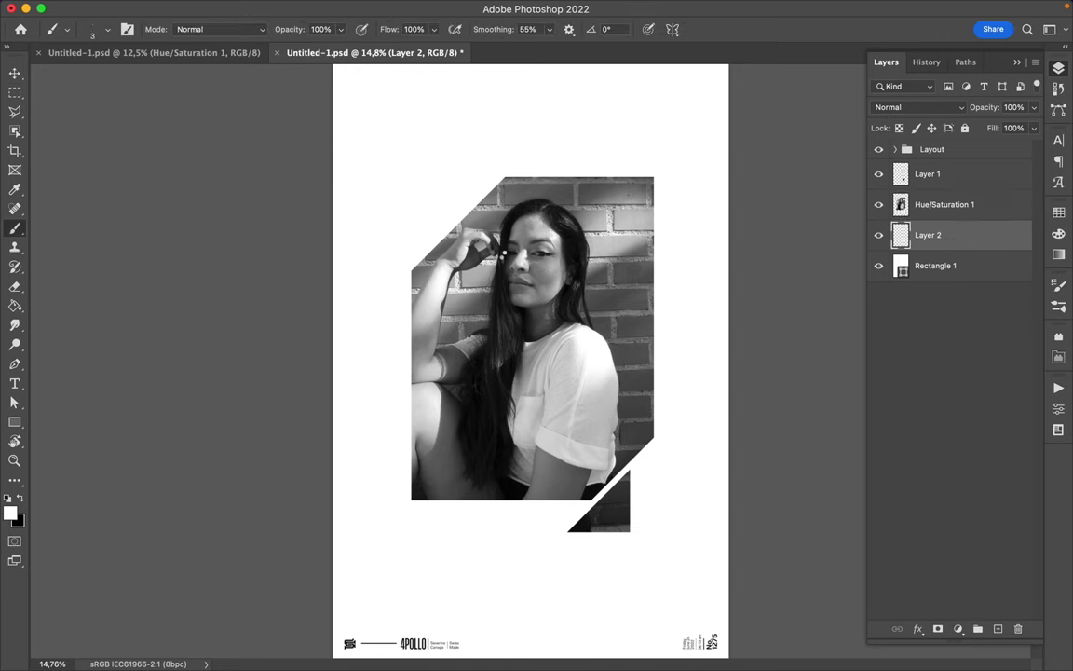
{"action": "right_click", "coordinate": [503, 252]}
{"action": "left_click", "coordinate": [523, 374]}
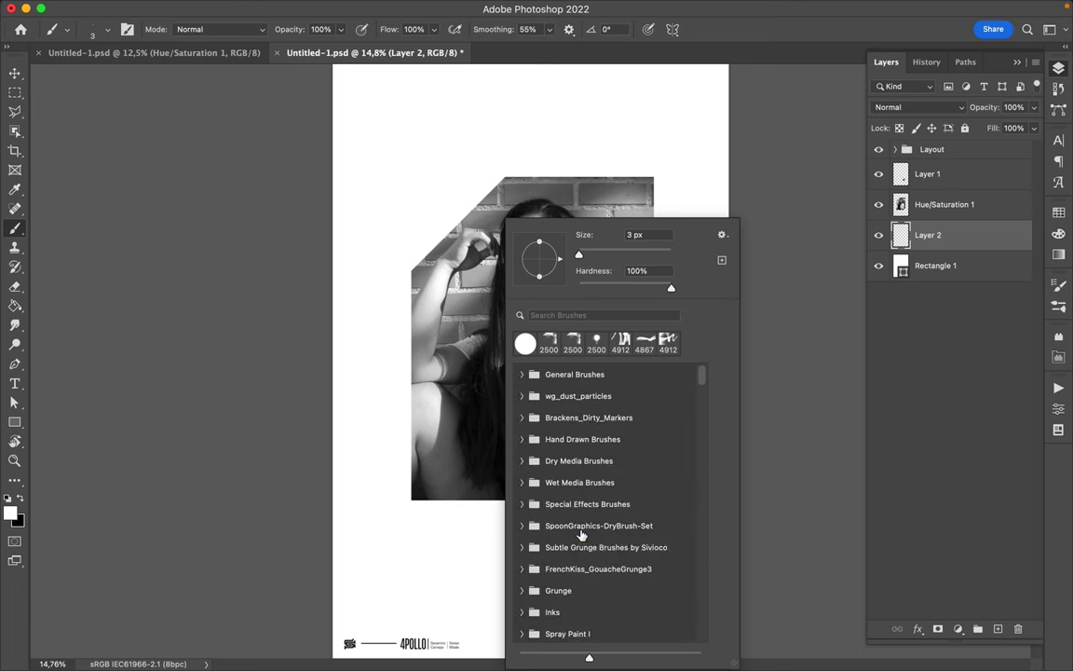
{"action": "left_click", "coordinate": [523, 525]}
{"action": "left_click", "coordinate": [606, 556]}
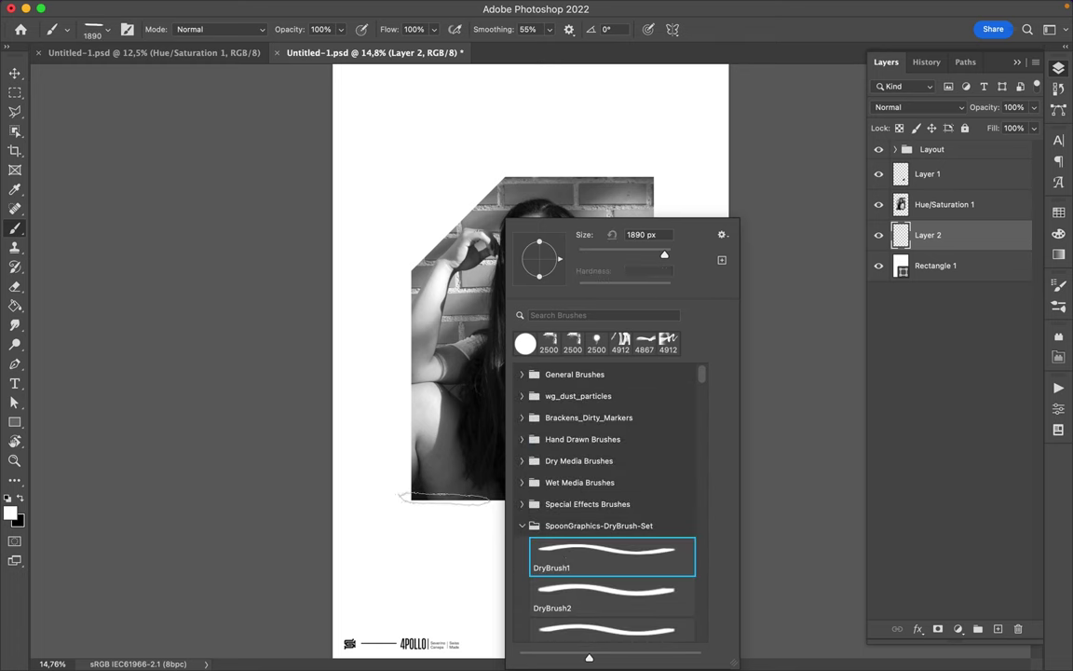
{"action": "key", "text": "Return"}
{"action": "left_click_drag", "start_coordinate": [931, 235], "coordinate": [946, 191]}
{"action": "right_click", "coordinate": [504, 222]}
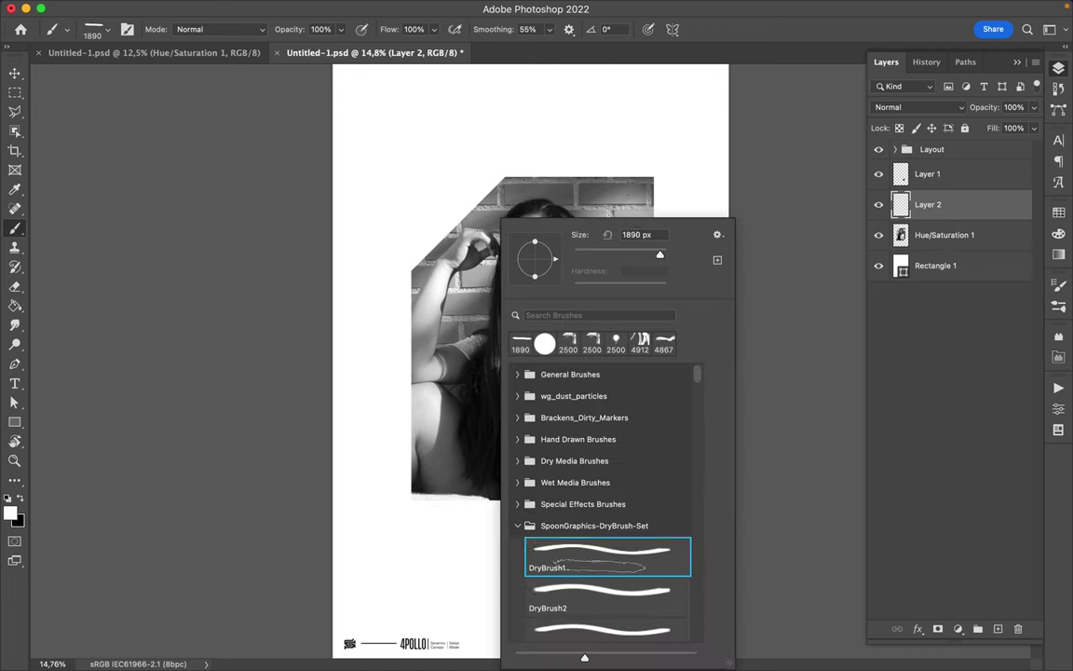
{"action": "key", "text": "period"}
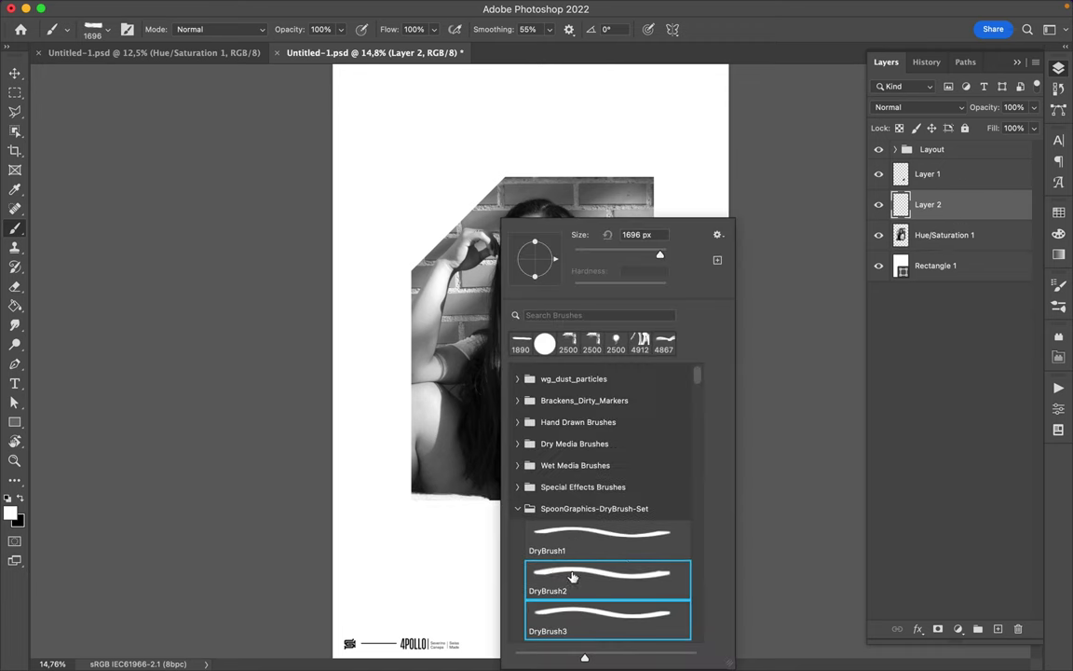
{"action": "key", "text": "Return"}
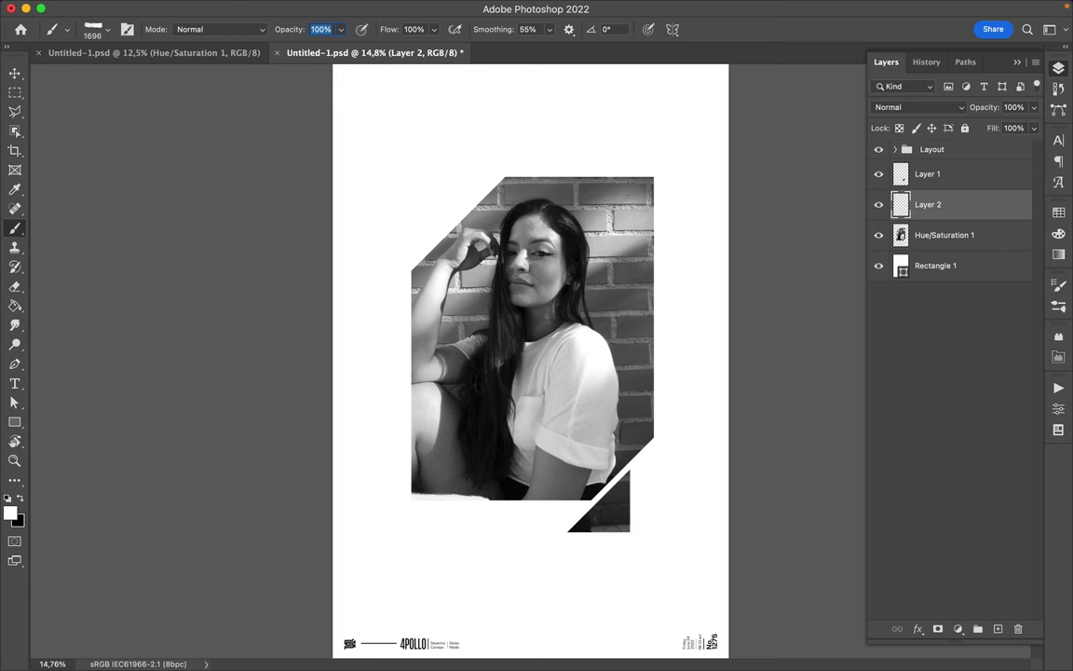
- Set the brush angle to 90° and paint white dry-brush strokes along the photo's edges
{"action": "left_click", "coordinate": [610, 29]}
{"action": "type", "text": "90"}
{"action": "key", "text": "Return"}
{"action": "left_click", "coordinate": [398, 461]}
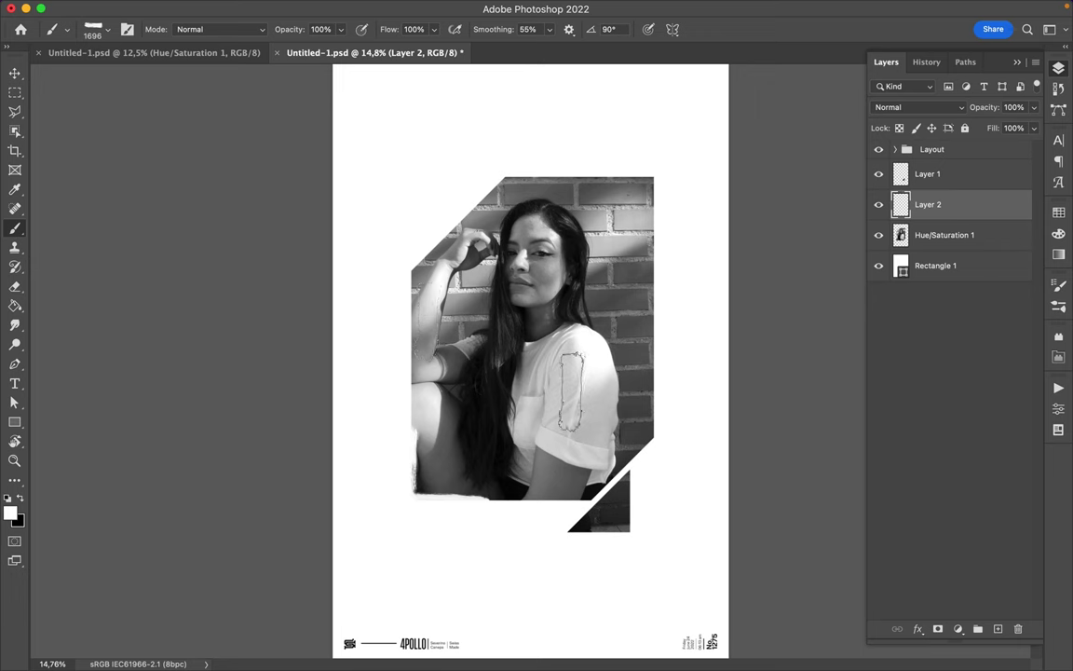
{"action": "left_click_drag", "start_coordinate": [673, 407], "coordinate": [652, 405]}
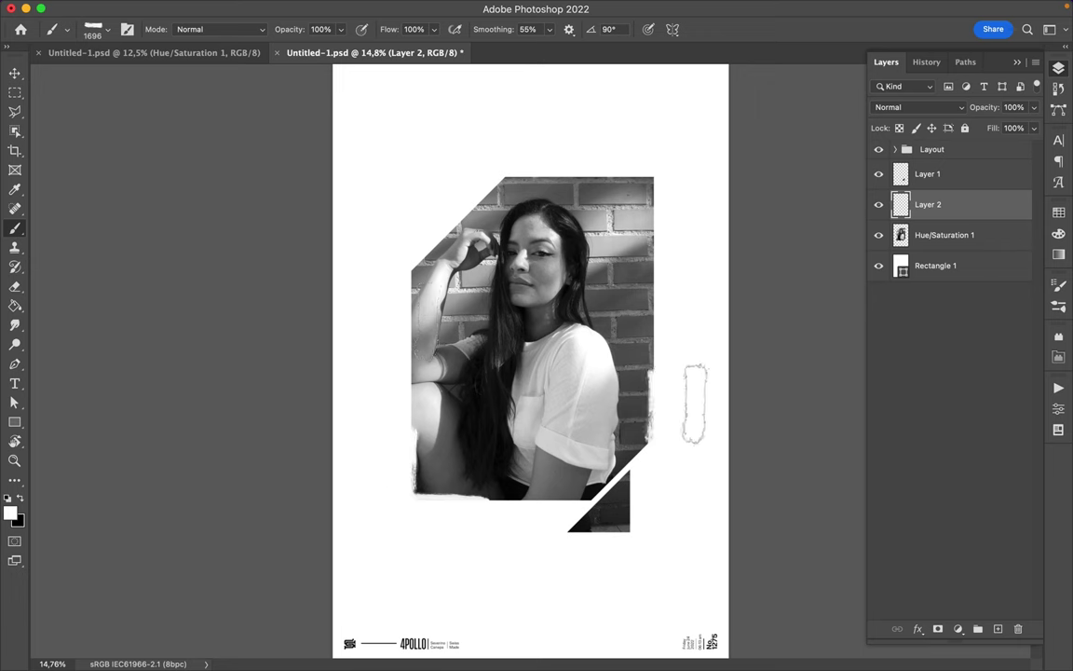
- Switch to the DryBrush3 preset at 1864 px and check Layer 2's layer style settings
{"action": "right_click", "coordinate": [666, 223]}
{"action": "left_click", "coordinate": [773, 619]}
{"action": "key", "text": "Return"}
{"action": "right_click", "coordinate": [516, 172]}
{"action": "left_click", "coordinate": [813, 191]}
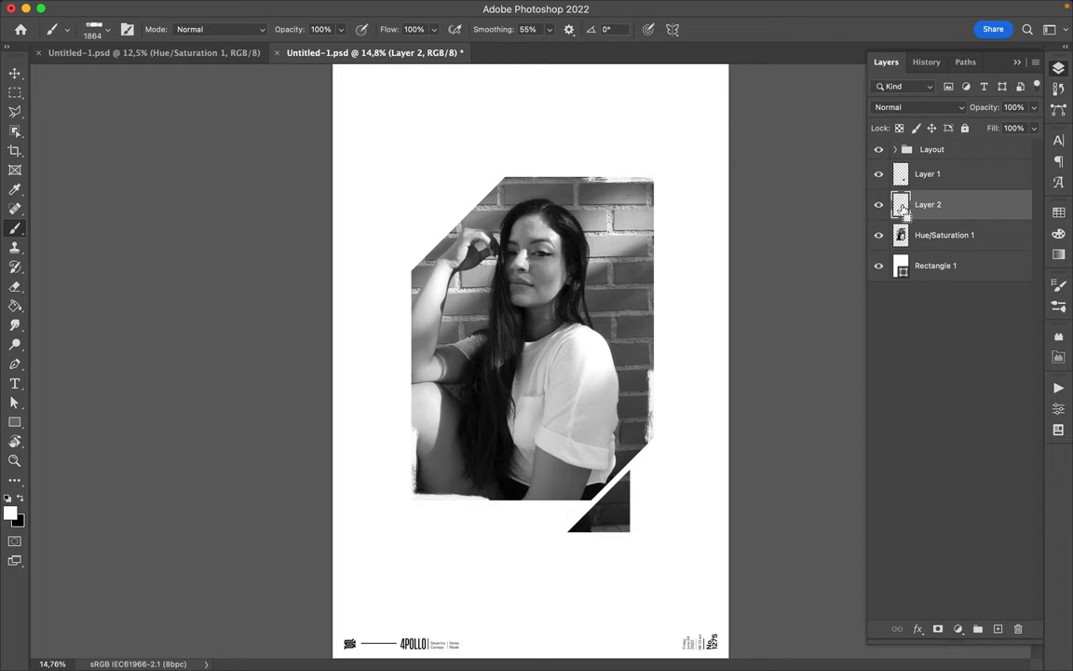
{"action": "double_click", "coordinate": [901, 209]}
{"action": "left_click", "coordinate": [1020, 132]}
- Load Layer 2's strokes as a selection, delete Layer 2, and undo a stray stroke
{"action": "scroll", "coordinate": [533, 300], "scroll_direction": "up", "scroll_amount": 3}
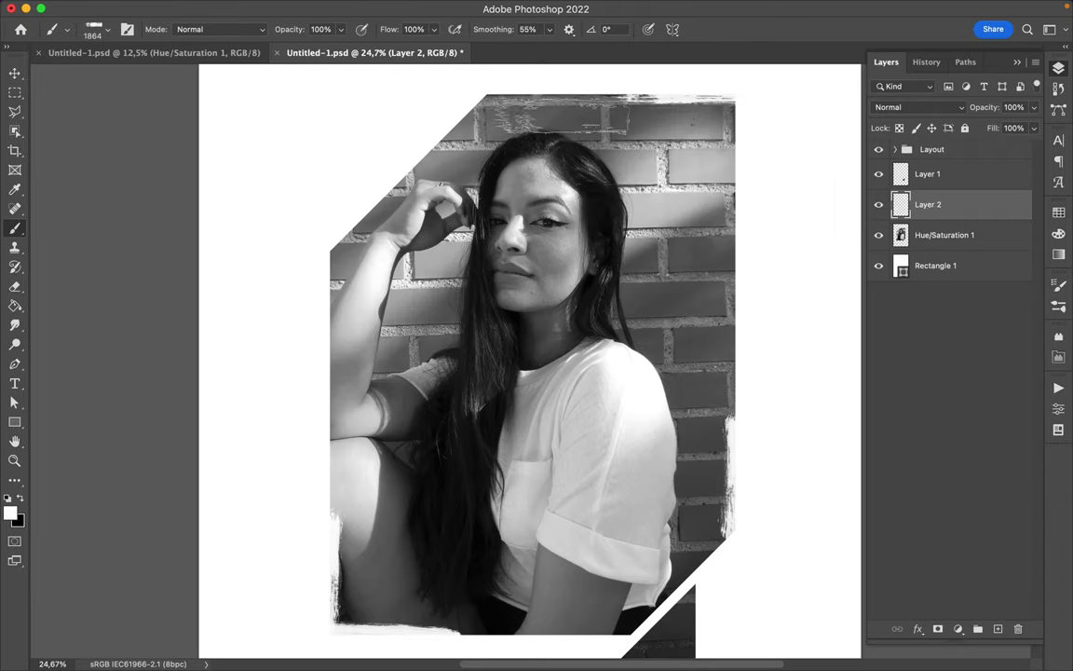
{"action": "left_click", "coordinate": [900, 205], "text": "ctrl"}
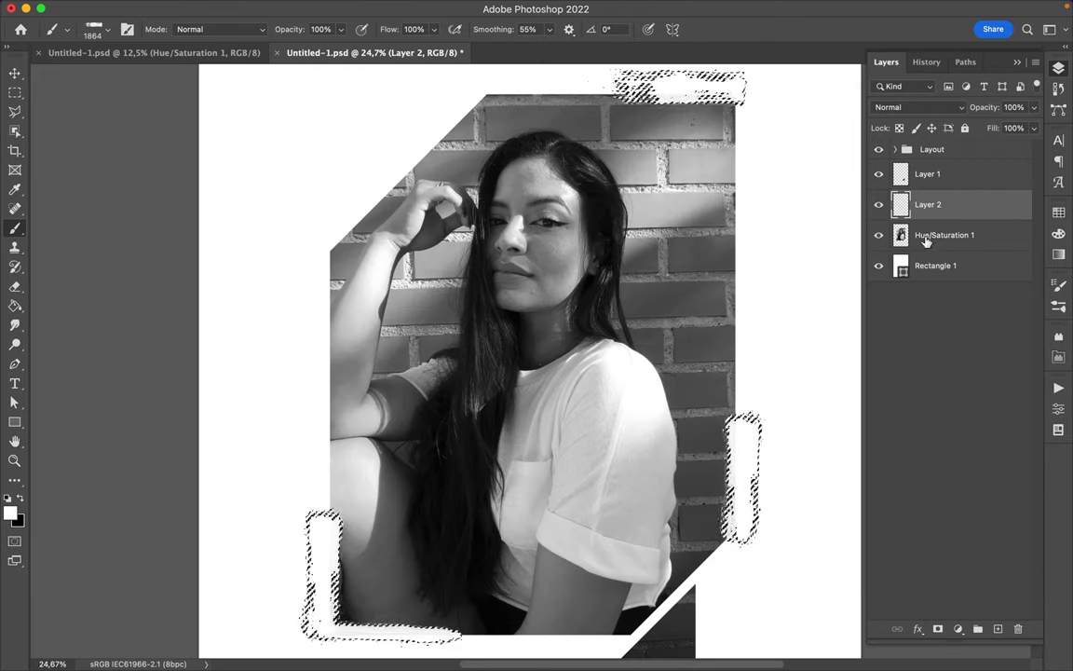
{"action": "left_click", "coordinate": [925, 237]}
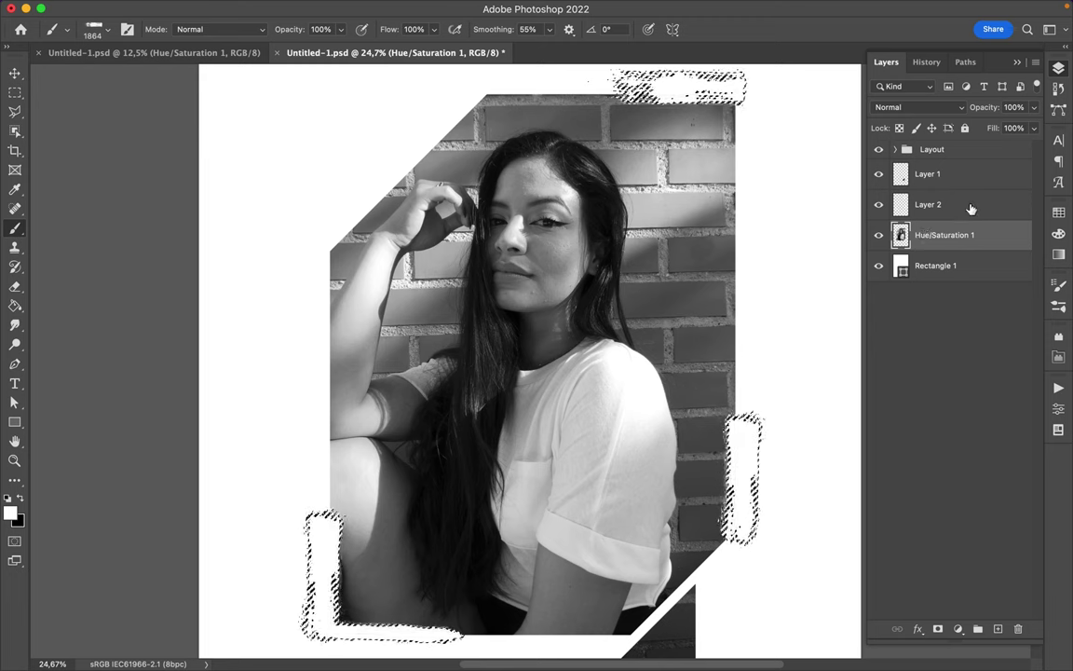
{"action": "left_click_drag", "start_coordinate": [927, 204], "coordinate": [1017, 628]}
{"action": "left_click", "coordinate": [764, 244]}
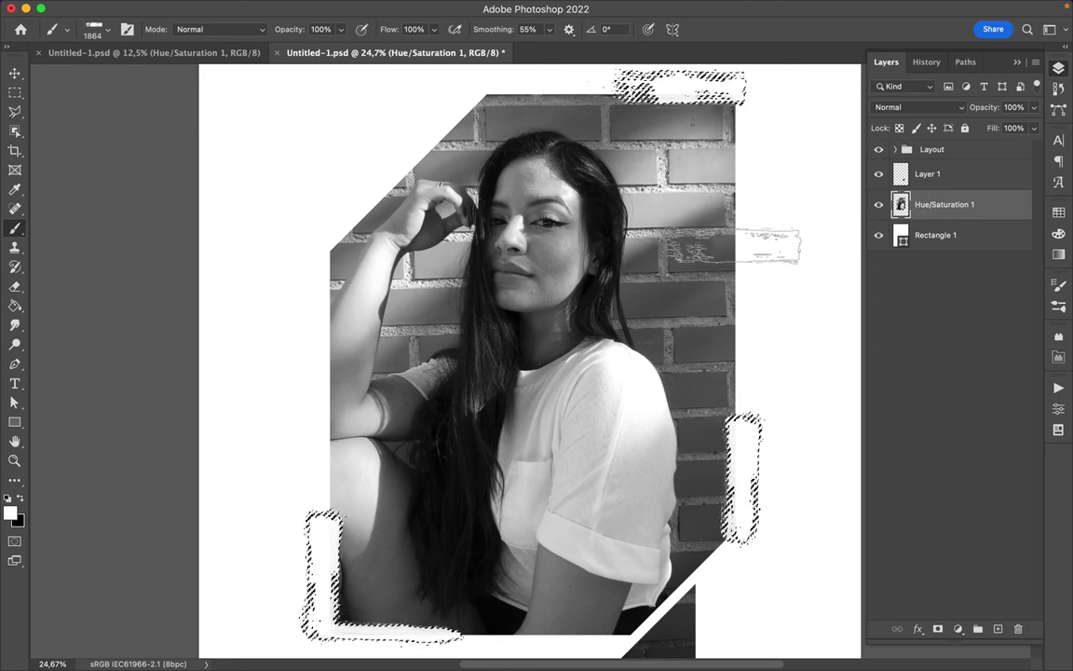
{"action": "key", "text": "ctrl+z"}
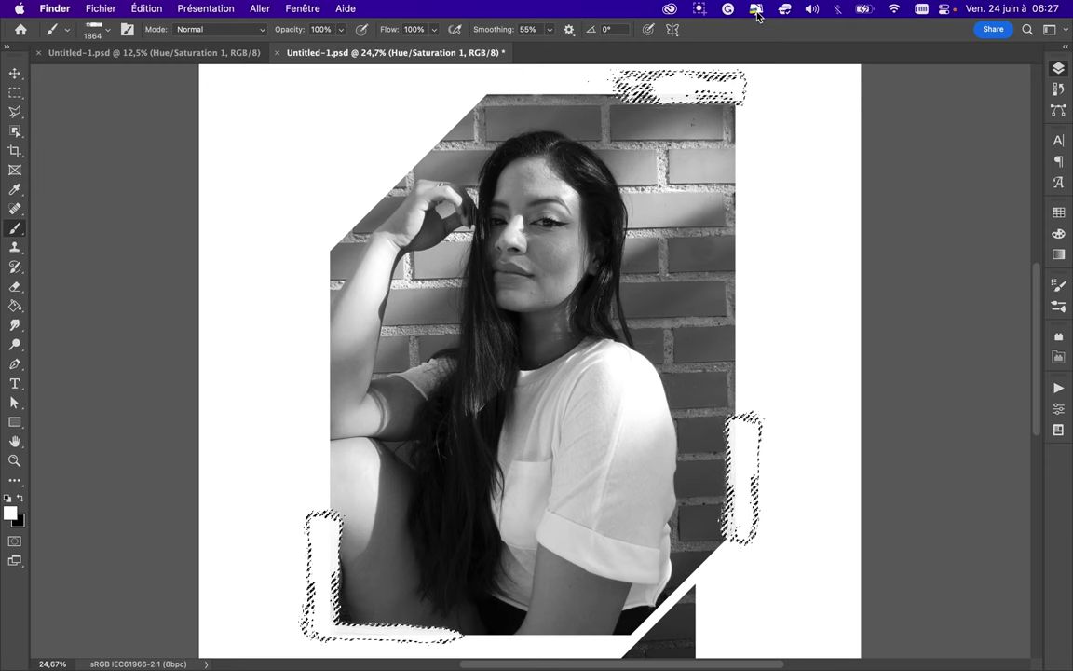
{"action": "left_click", "coordinate": [756, 11]}
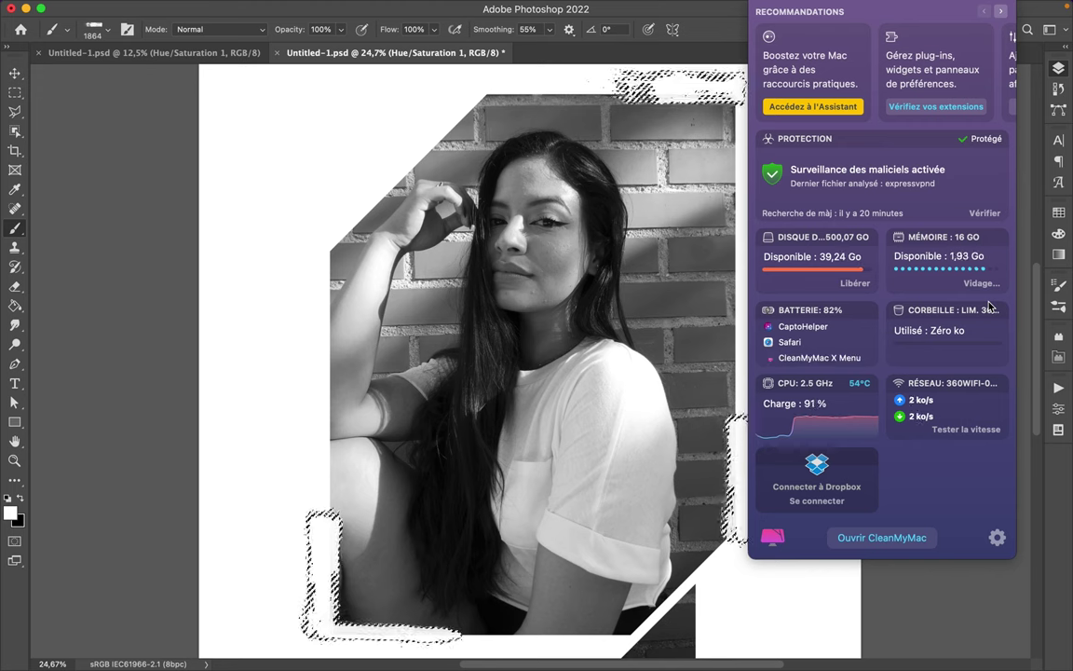
{"action": "left_click", "coordinate": [602, 322]}
- Clear the selection with the Rectangular Marquee, leaving the photo with ragged white edges
{"action": "key", "text": "v"}
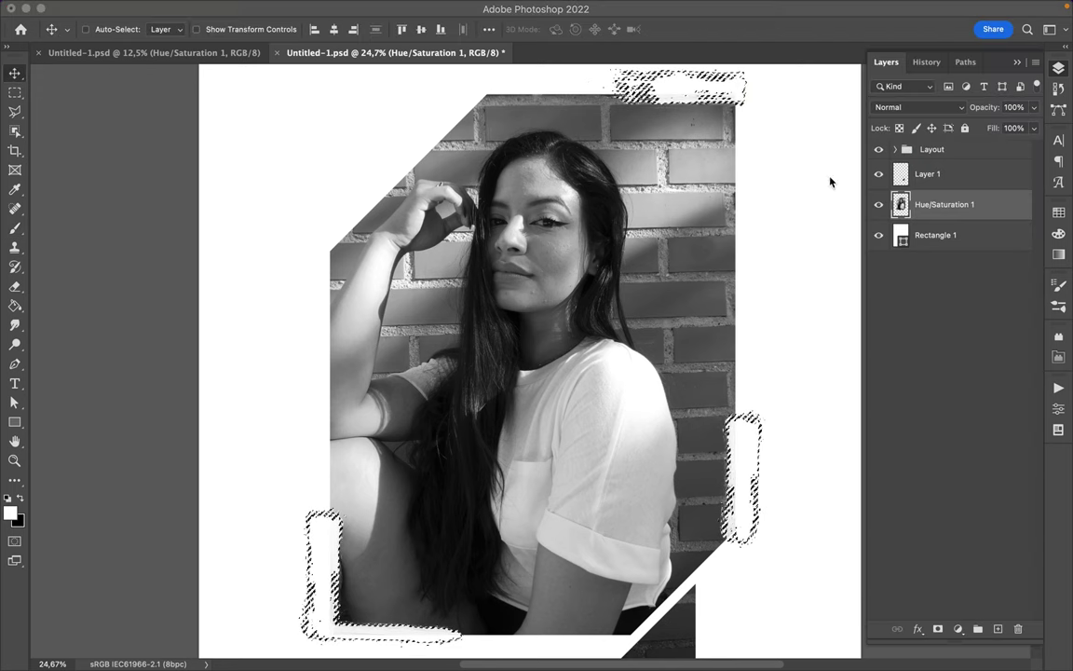
{"action": "key", "text": "ctrl+d"}
{"action": "double_click", "coordinate": [901, 203]}
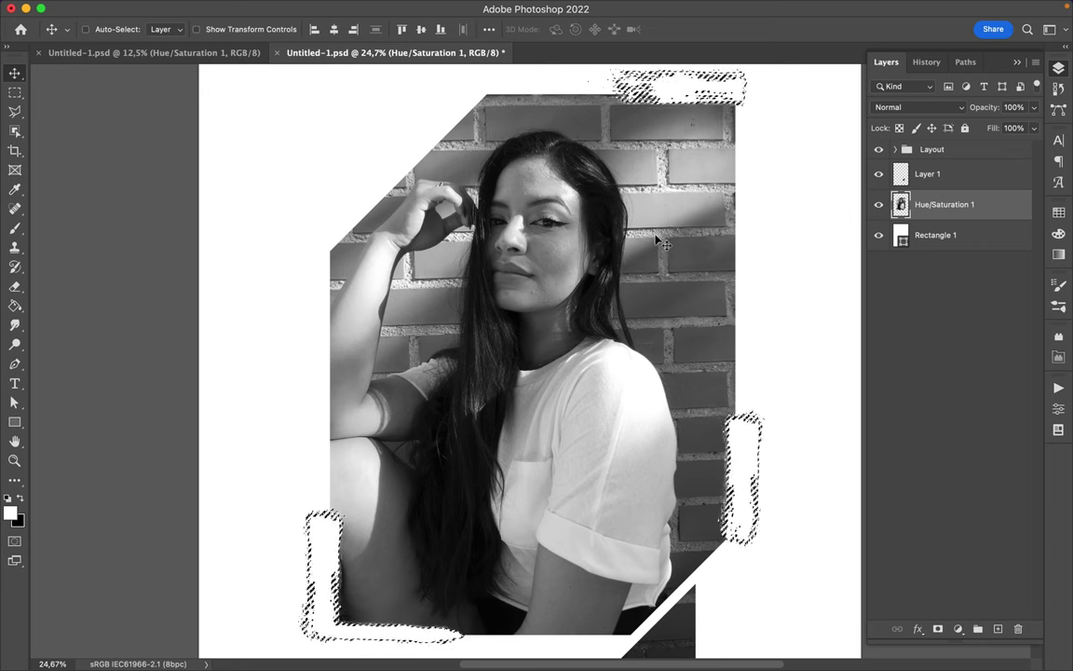
{"action": "left_click", "coordinate": [15, 92]}
{"action": "left_click", "coordinate": [464, 282]}
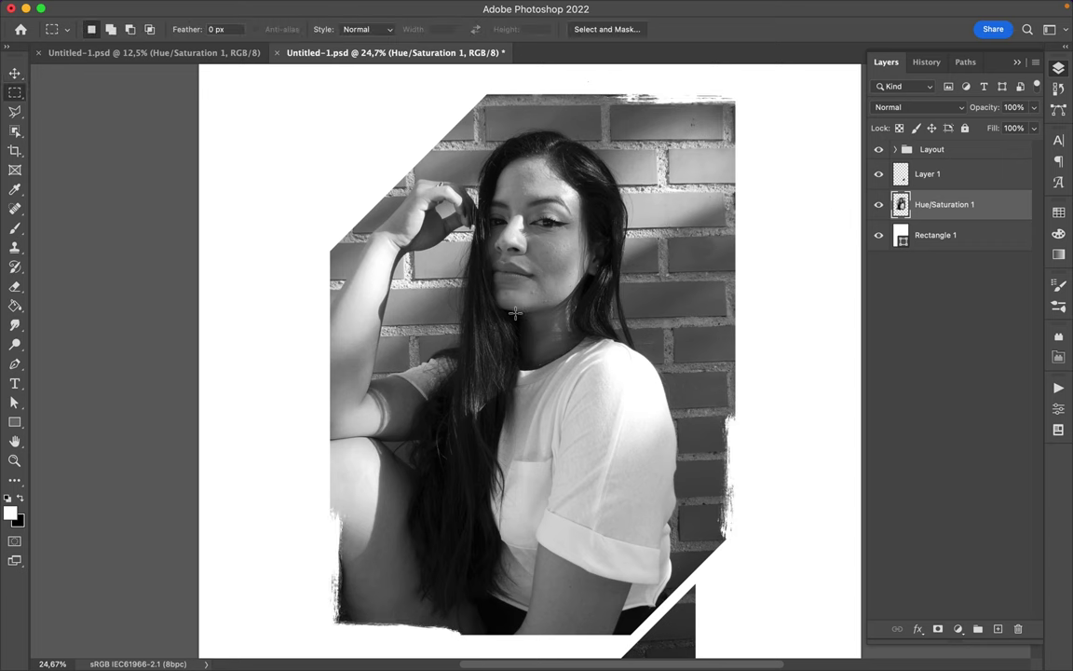
{"action": "right_click", "coordinate": [564, 304]}
{"action": "key", "text": "b"}
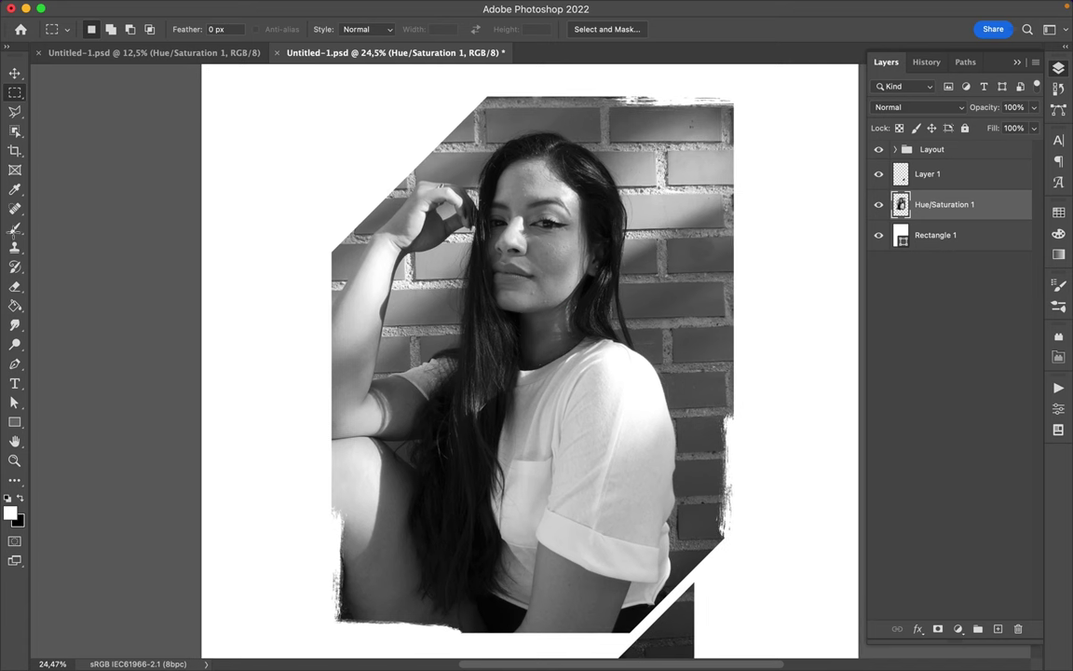
{"action": "left_click", "coordinate": [15, 228]}
{"action": "left_click", "coordinate": [457, 228]}
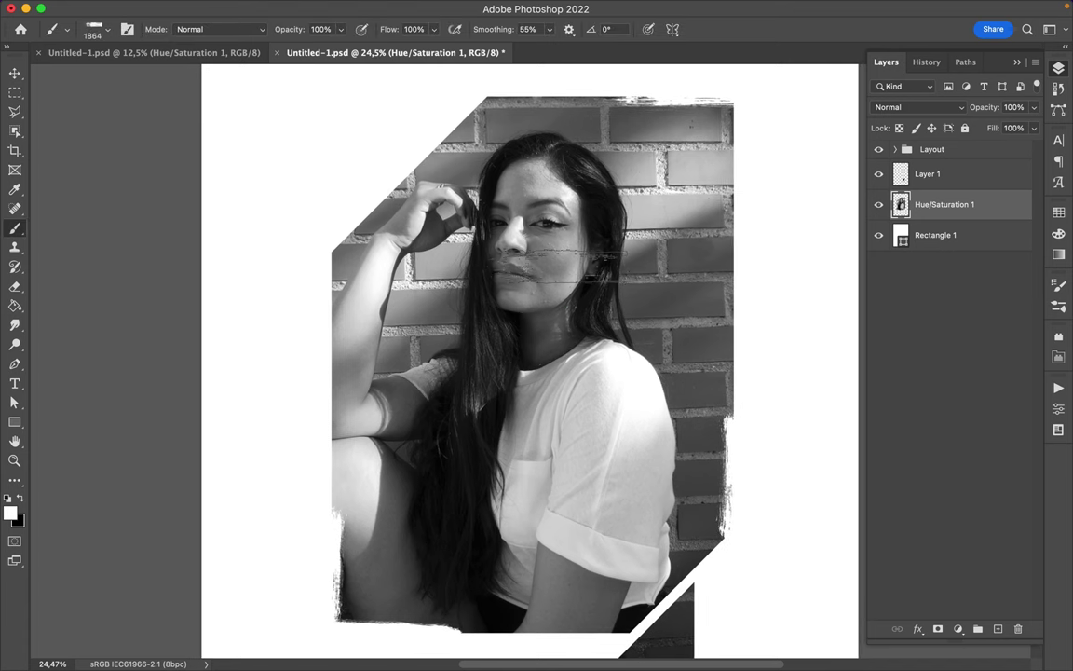
{"action": "right_click", "coordinate": [464, 220]}
{"action": "scroll", "coordinate": [531, 462], "scroll_direction": "down", "scroll_amount": 5}
{"action": "scroll", "coordinate": [532, 462], "scroll_direction": "down", "scroll_amount": 5}
{"action": "scroll", "coordinate": [549, 503], "scroll_direction": "down", "scroll_amount": 3}
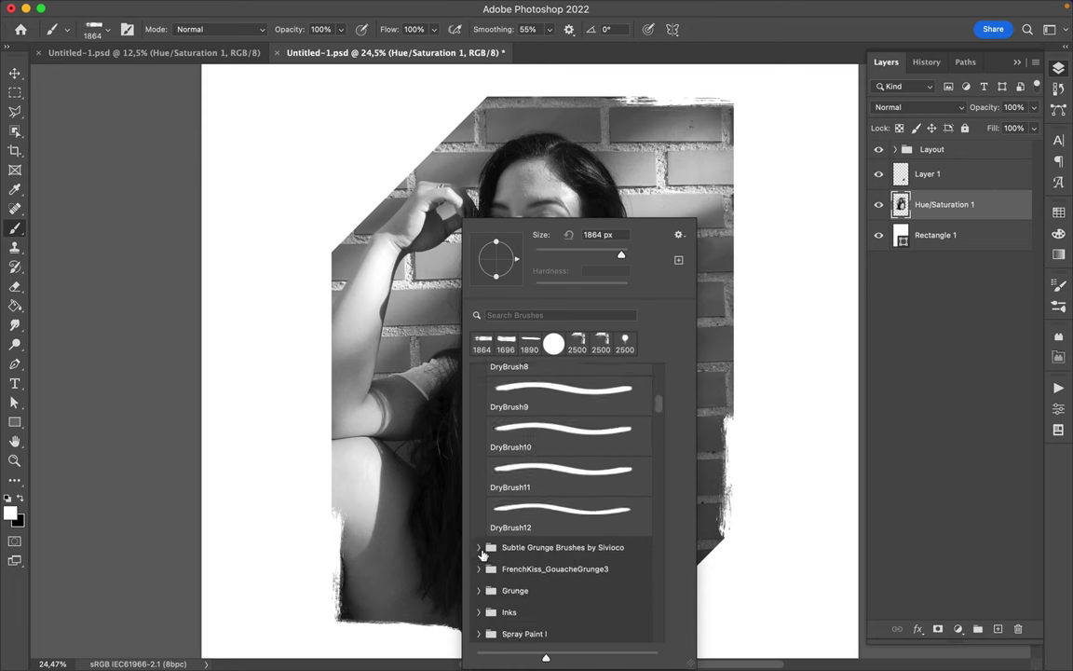
{"action": "scroll", "coordinate": [478, 552], "scroll_direction": "down", "scroll_amount": 5}
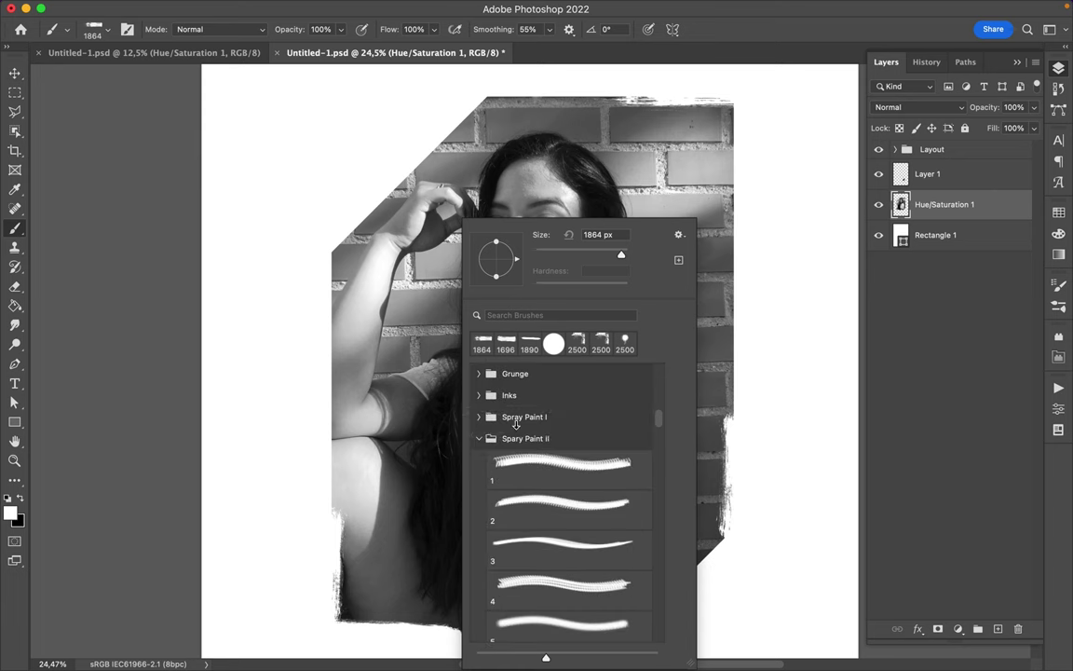
{"action": "key", "text": "v"}
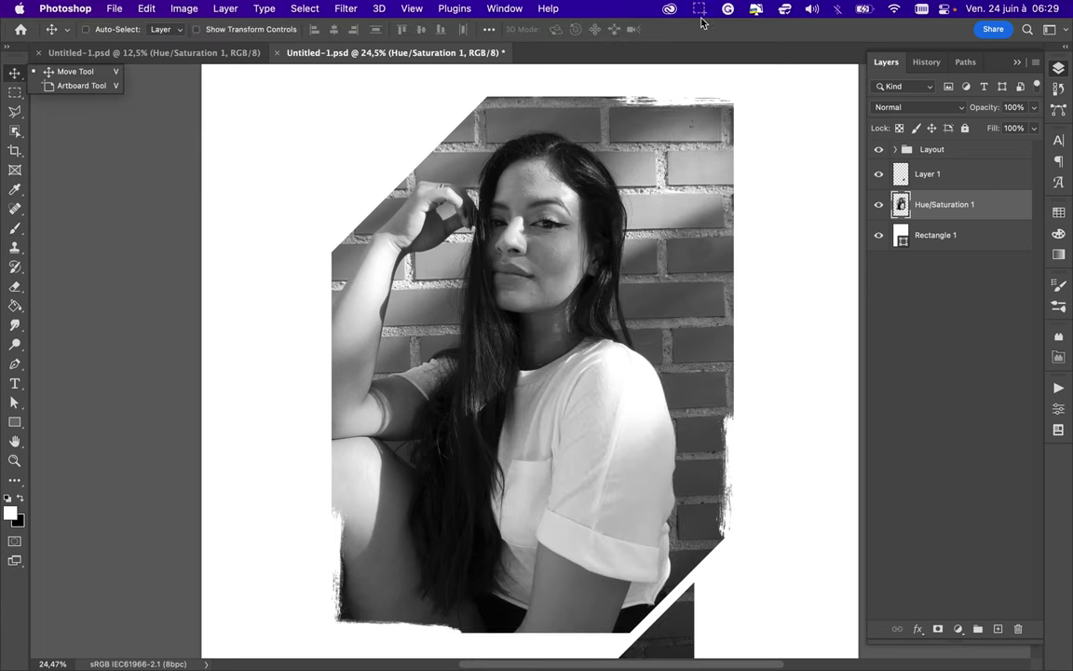
- Wash white over the photo with a grunge brush preset
{"action": "left_click", "coordinate": [700, 9]}
{"action": "left_click", "coordinate": [717, 42]}
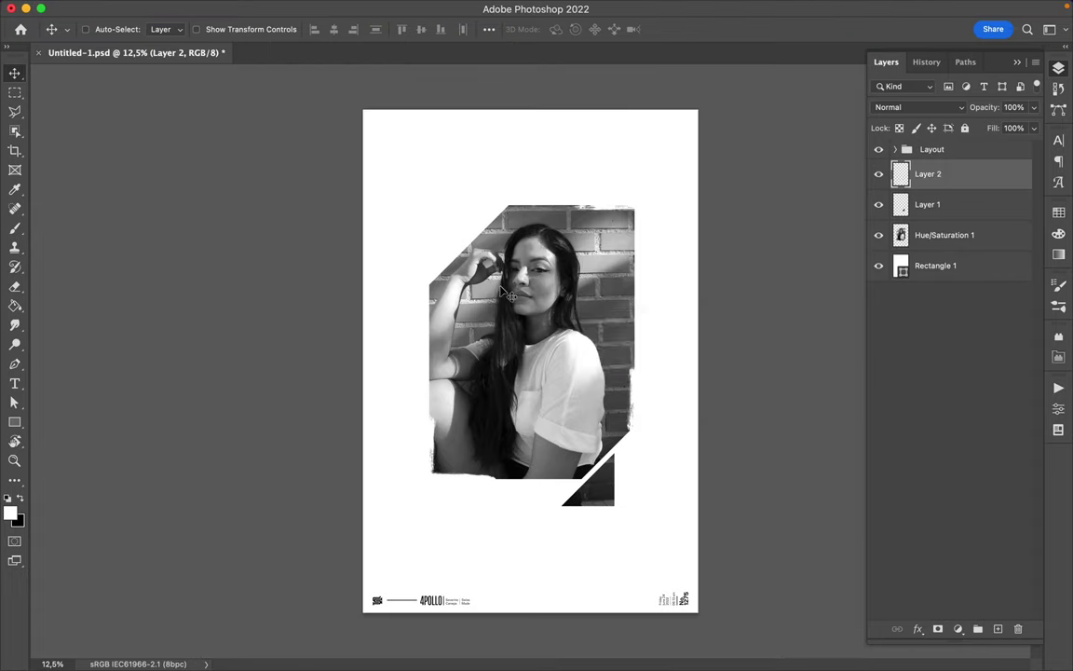
{"action": "key", "text": "b"}
{"action": "right_click", "coordinate": [458, 265]}
{"action": "scroll", "coordinate": [596, 419], "scroll_direction": "down", "scroll_amount": 5}
{"action": "scroll", "coordinate": [596, 419], "scroll_direction": "down", "scroll_amount": 5}
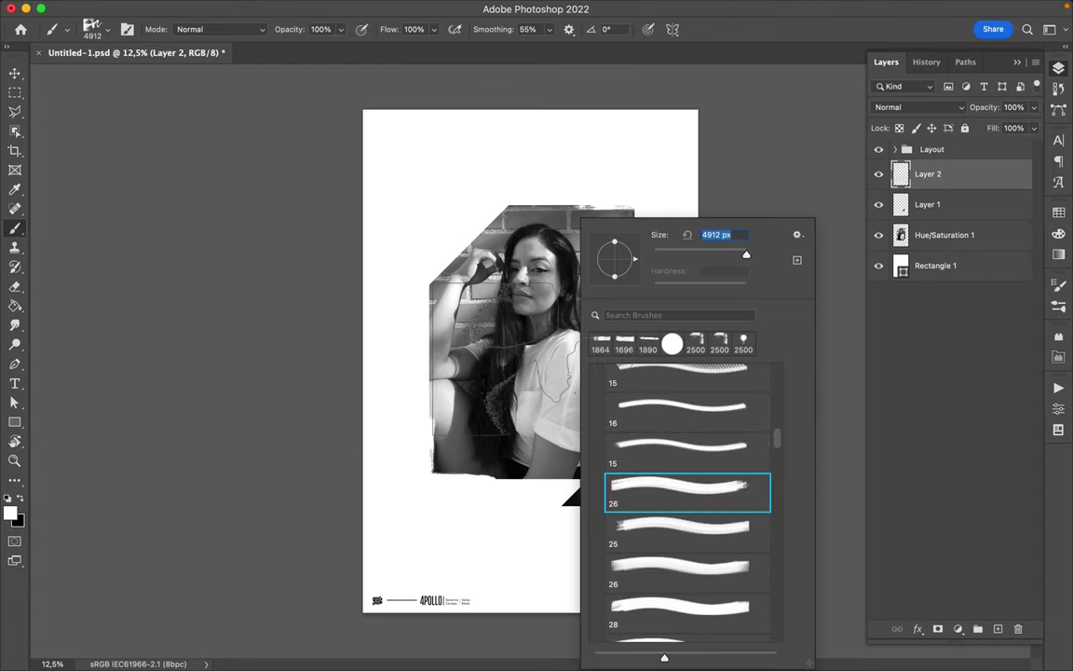
{"action": "left_click", "coordinate": [466, 298]}
- Paint bold black strokes over the photo with a different grunge brush
{"action": "right_click", "coordinate": [550, 219]}
{"action": "double_click", "coordinate": [652, 530]}
{"action": "key", "text": "x"}
{"action": "mouse_move", "coordinate": [485, 354]}
{"action": "left_mouse_down"}
{"action": "mouse_move", "coordinate": [522, 433]}
{"action": "mouse_move", "coordinate": [484, 391]}
{"action": "left_mouse_up"}
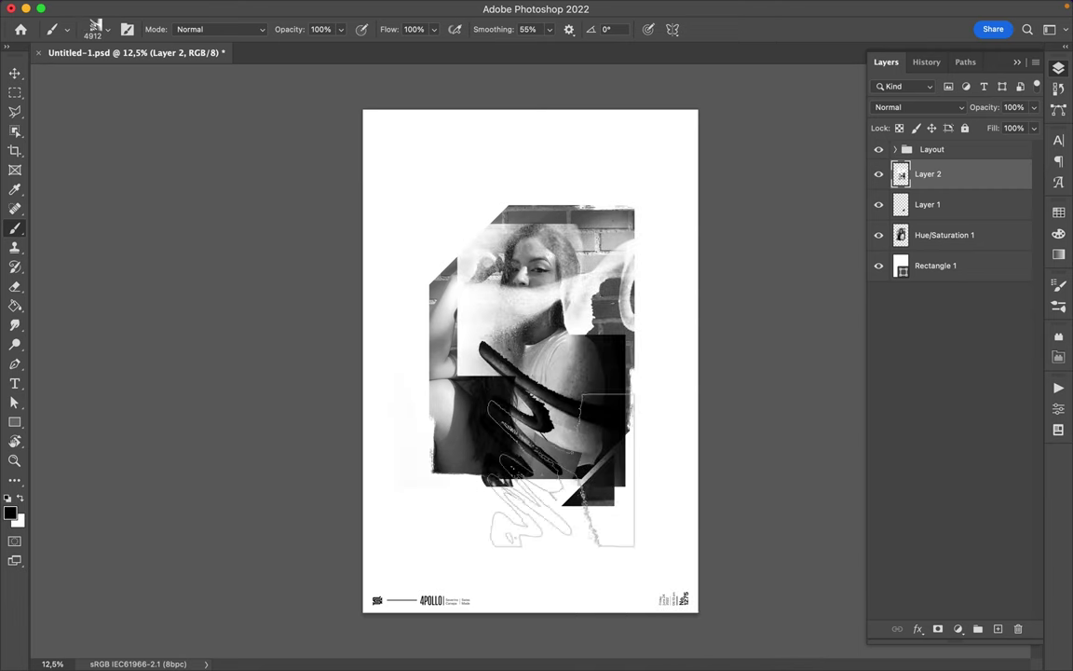
- Spray dark paint behind the photo's top on a new layer above Rectangle 1
{"action": "key", "text": "v"}
{"action": "key", "text": "b"}
{"action": "right_click", "coordinate": [490, 246]}
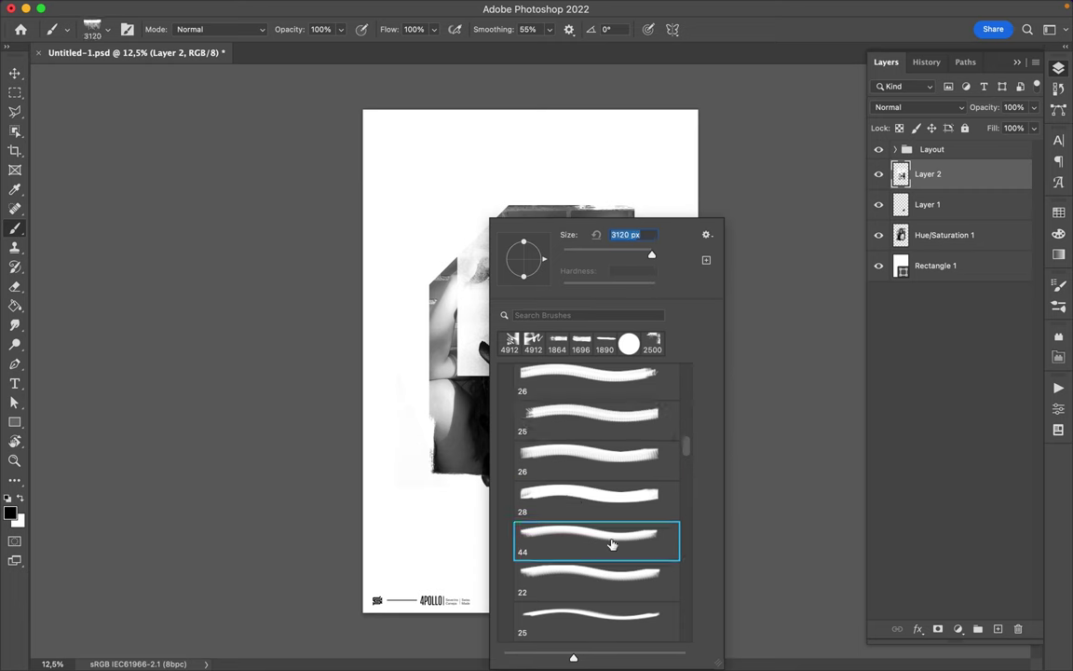
{"action": "double_click", "coordinate": [611, 545]}
{"action": "left_click", "coordinate": [935, 266]}
{"action": "left_click", "coordinate": [998, 629]}
{"action": "left_click_drag", "start_coordinate": [428, 205], "coordinate": [559, 242]}
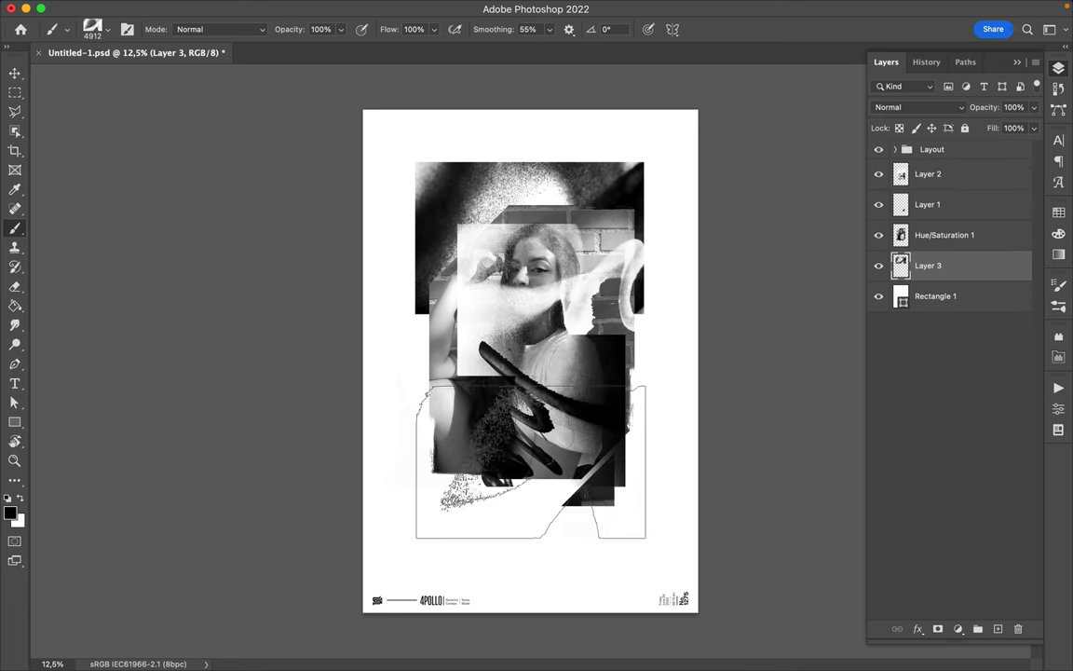
- Paint black drips across the top of the photo with the 3120 px drip brush
{"action": "right_click", "coordinate": [536, 214]}
{"action": "left_click", "coordinate": [928, 174]}
{"action": "left_click_drag", "start_coordinate": [470, 224], "coordinate": [596, 233]}
{"action": "key", "text": "v"}
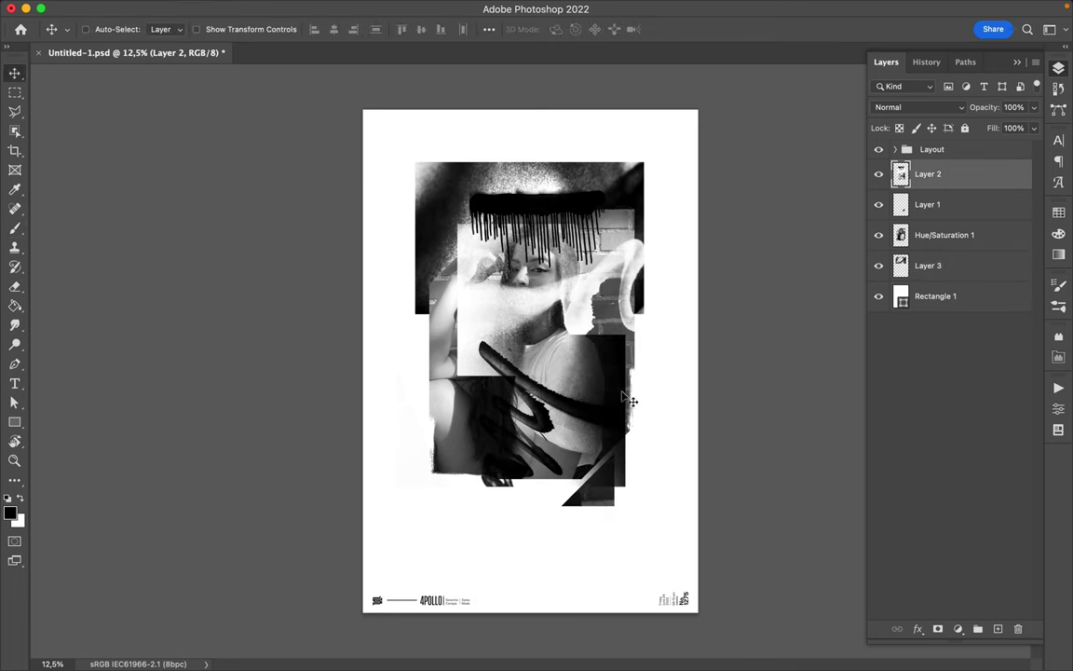
{"action": "left_click", "coordinate": [1058, 233]}
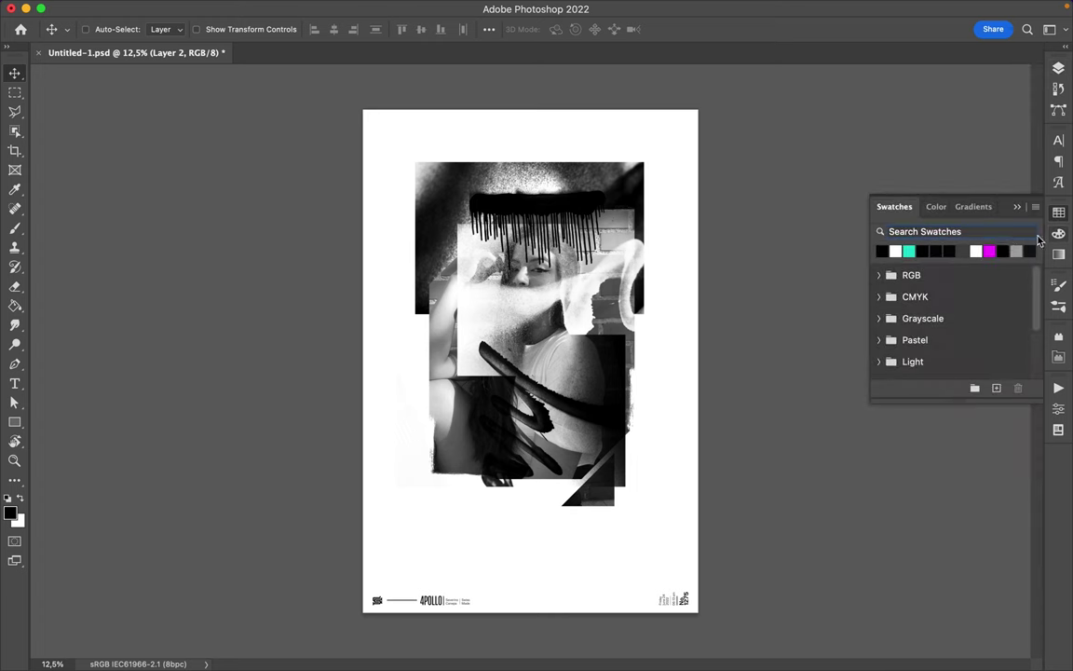
- Set the painting colour to an orange-yellow in the Color panel
{"action": "left_click", "coordinate": [936, 206]}
{"action": "left_click_drag", "start_coordinate": [1023, 228], "coordinate": [1023, 363]}
{"action": "left_click", "coordinate": [1006, 218]}
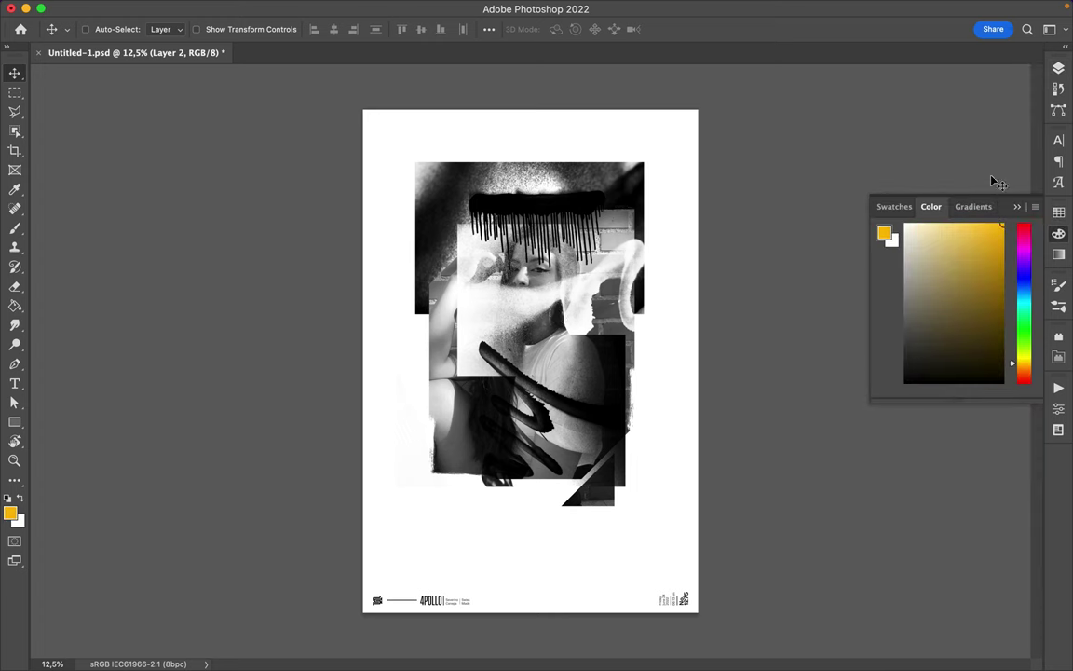
- Choose dry brush preset 48 at 4912 px
{"action": "left_click", "coordinate": [15, 228]}
{"action": "right_click", "coordinate": [523, 332]}
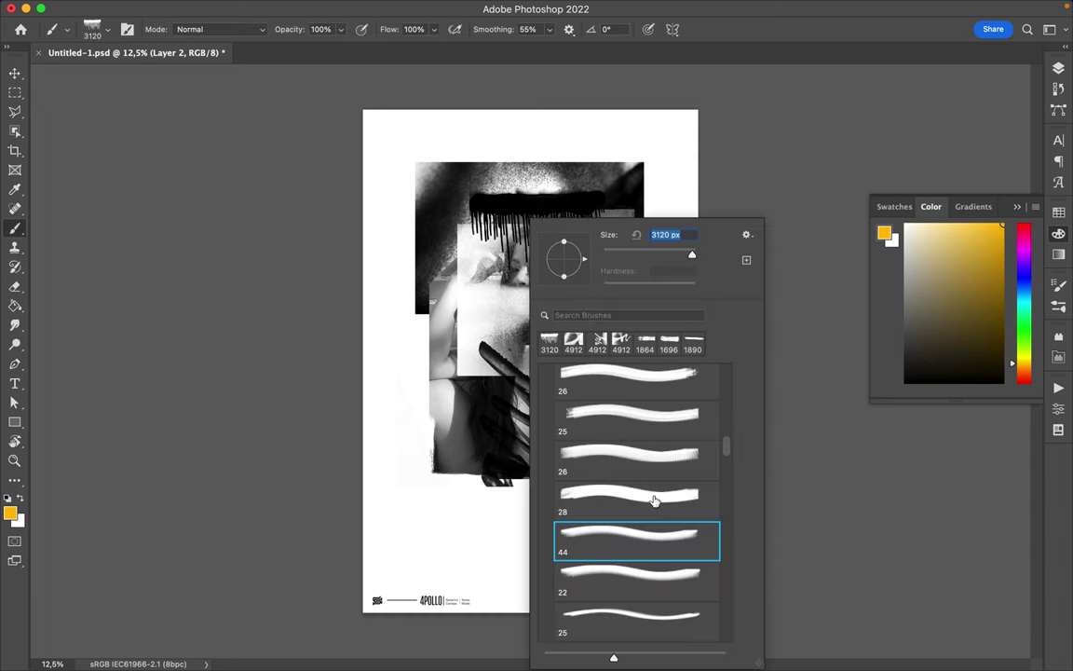
{"action": "scroll", "coordinate": [655, 578], "scroll_direction": "down", "scroll_amount": 3}
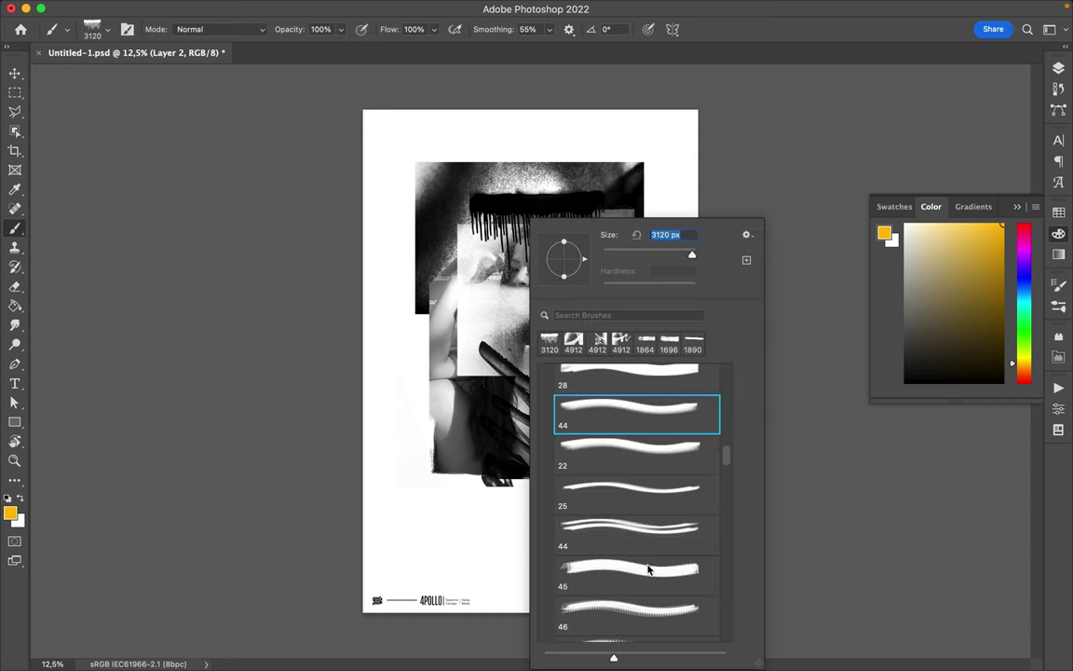
{"action": "scroll", "coordinate": [647, 567], "scroll_direction": "down", "scroll_amount": 1}
{"action": "left_click", "coordinate": [626, 527]}
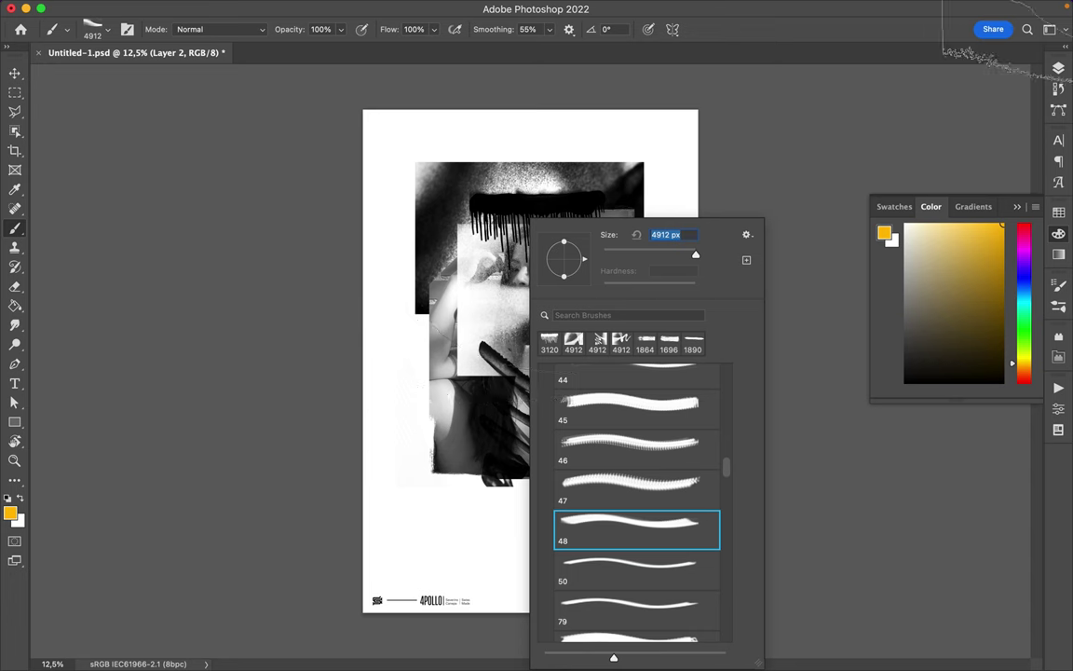
- Paint a yellow dry-brush band across the collage's middle on Layer 1
{"action": "left_click", "coordinate": [1058, 67]}
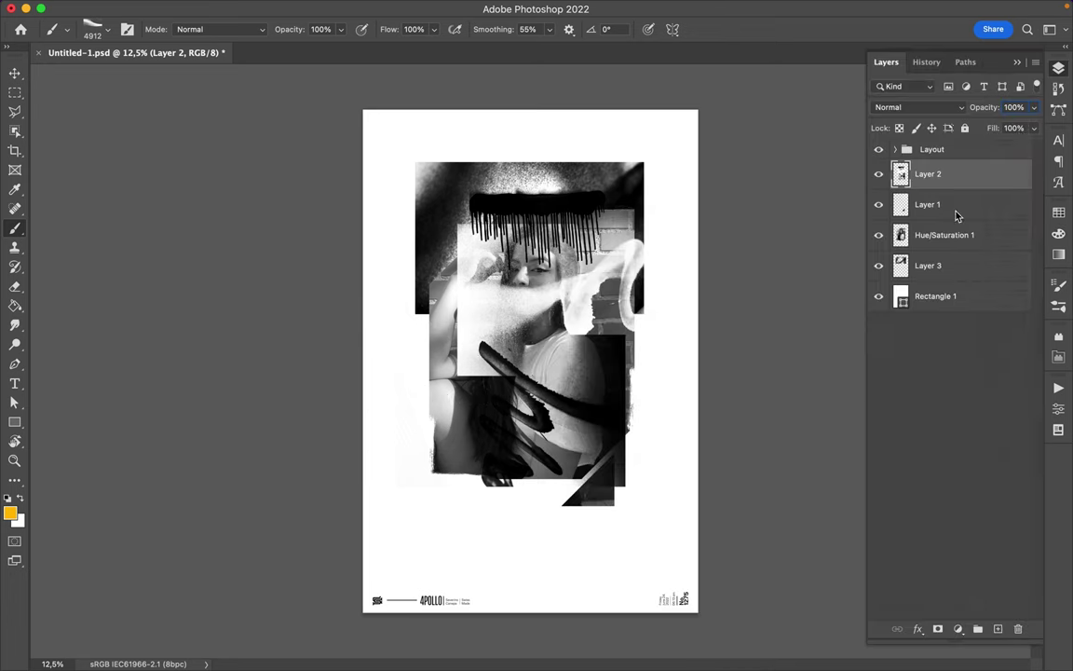
{"action": "left_click", "coordinate": [1058, 67]}
{"action": "left_click", "coordinate": [1059, 70]}
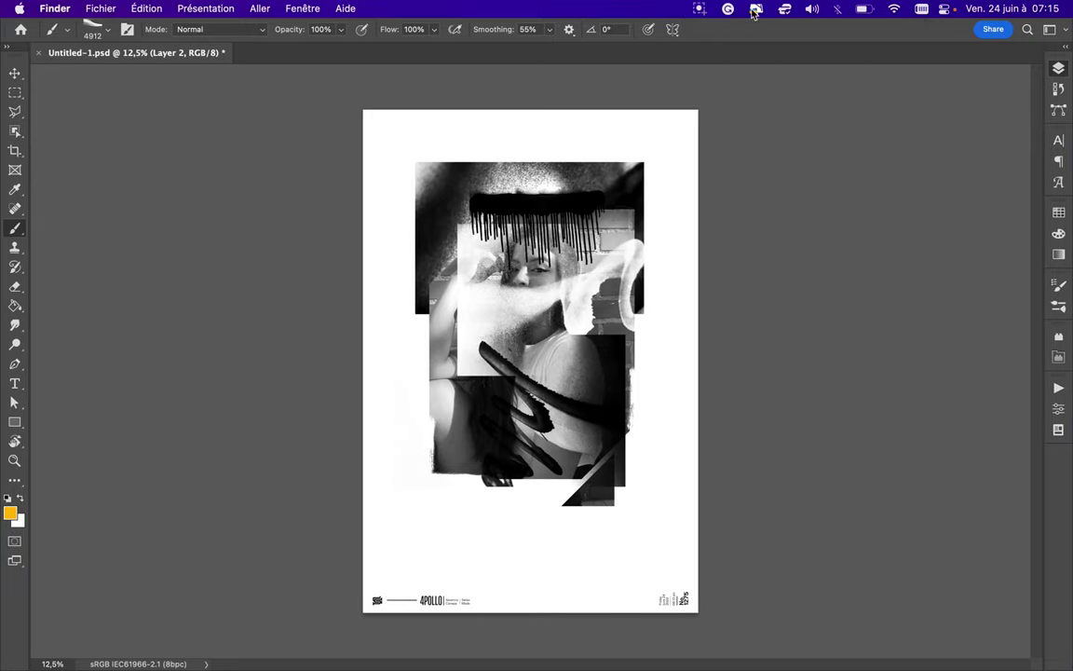
{"action": "left_click", "coordinate": [698, 11]}
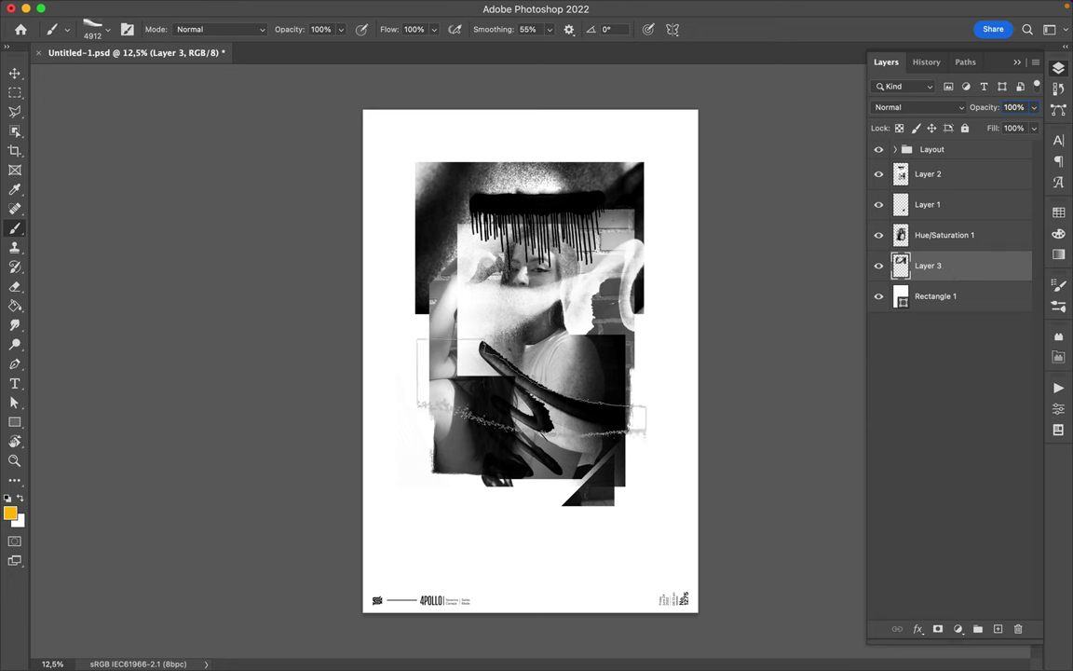
{"action": "left_click", "coordinate": [936, 206]}
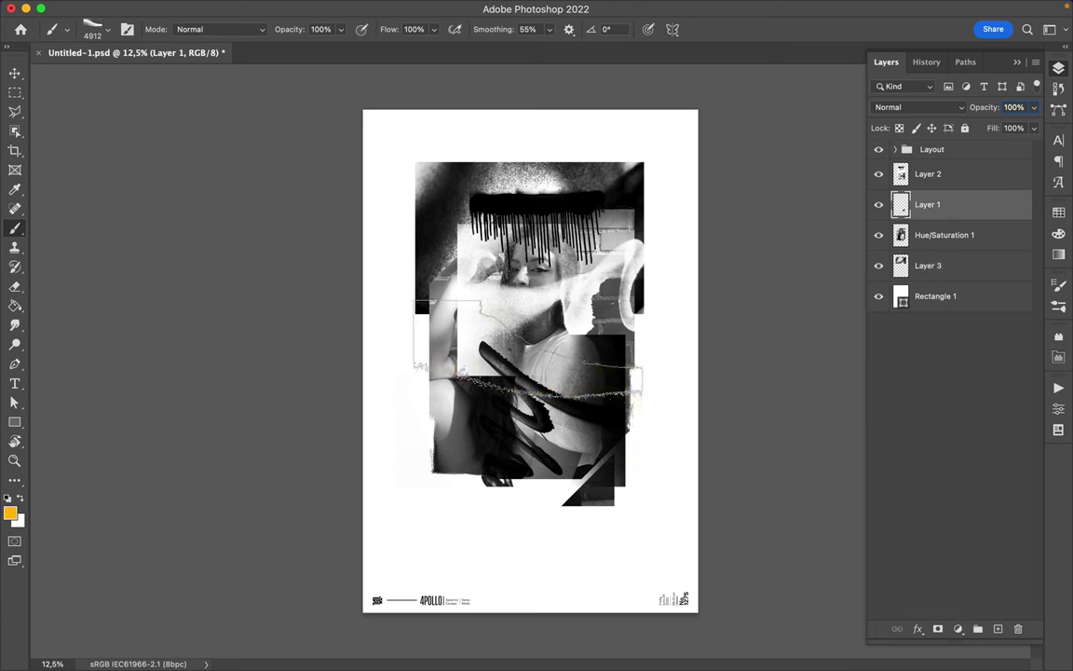
{"action": "left_click_drag", "start_coordinate": [526, 384], "coordinate": [535, 359]}
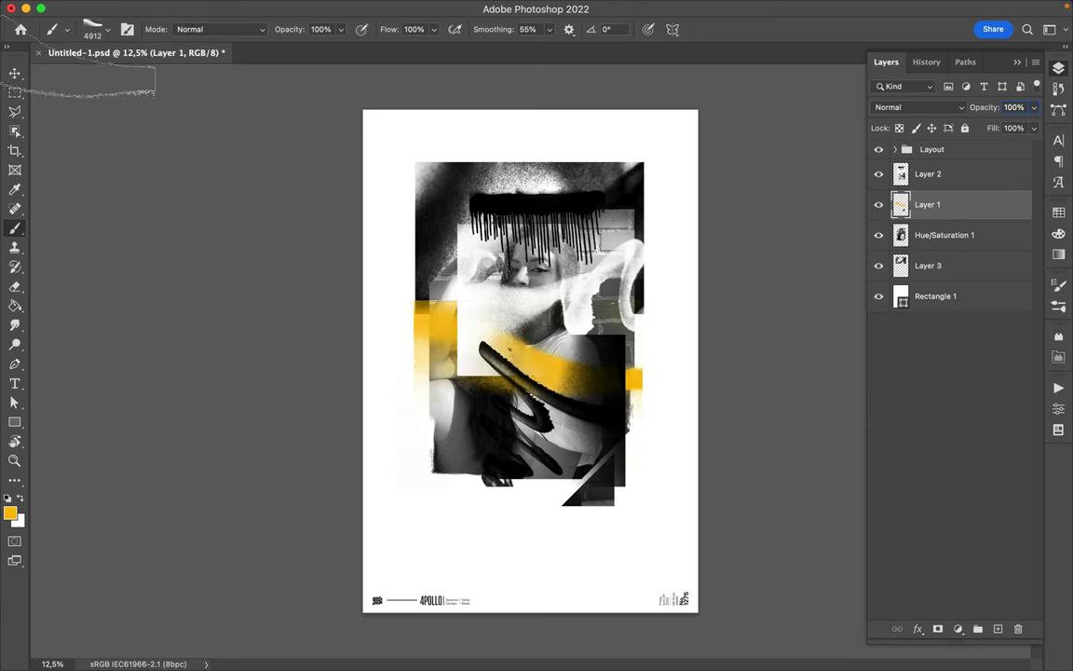
- Switch to a few-pixel Hard Round brush and add a new empty layer on top
{"action": "right_click", "coordinate": [547, 225]}
{"action": "left_click", "coordinate": [633, 434]}
{"action": "left_click", "coordinate": [622, 257]}
{"action": "key", "text": "Return"}
{"action": "key", "text": "ctrl+shift+alt+n"}
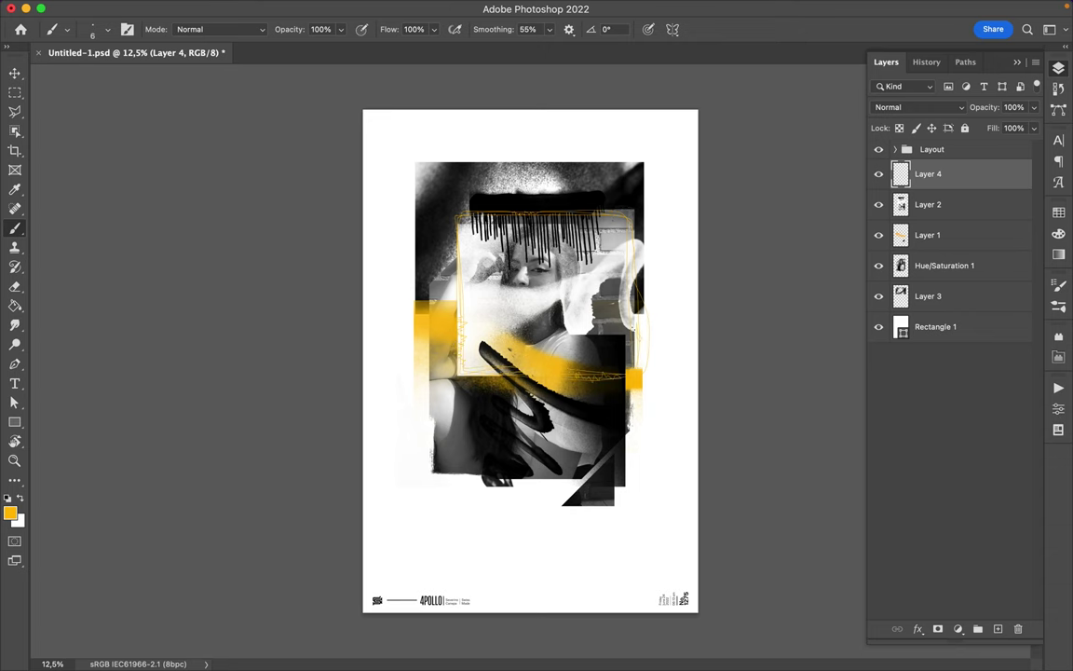
- Zoom in and bring up the brush presets with Hard Round at 6 px
{"action": "scroll", "coordinate": [530, 360], "scroll_direction": "up", "scroll_amount": 1}
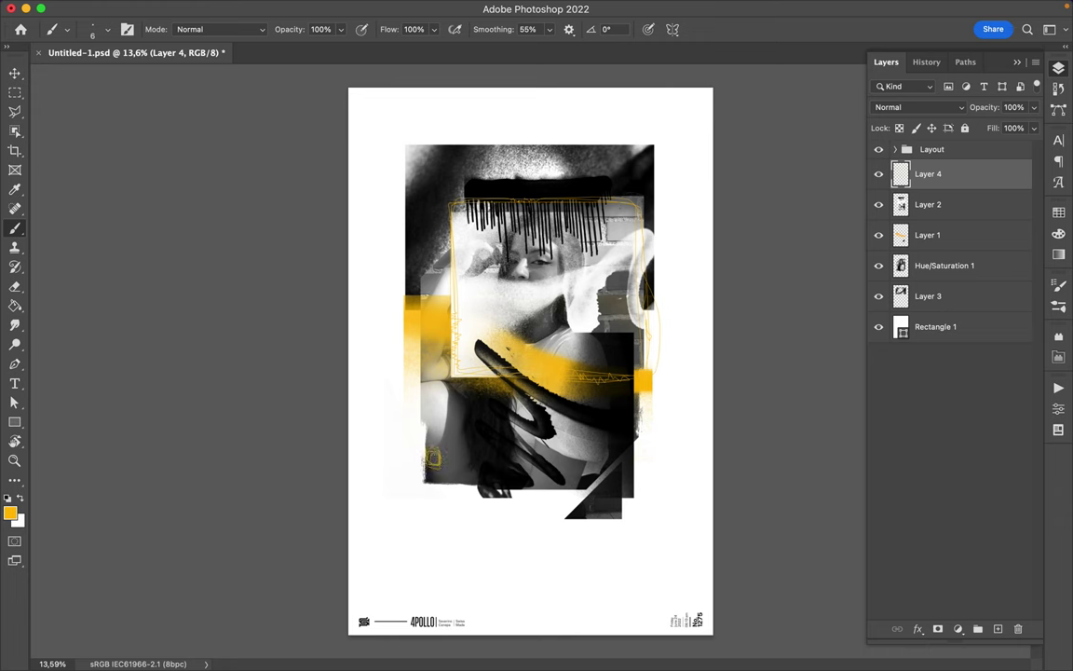
{"action": "right_click", "coordinate": [638, 258]}
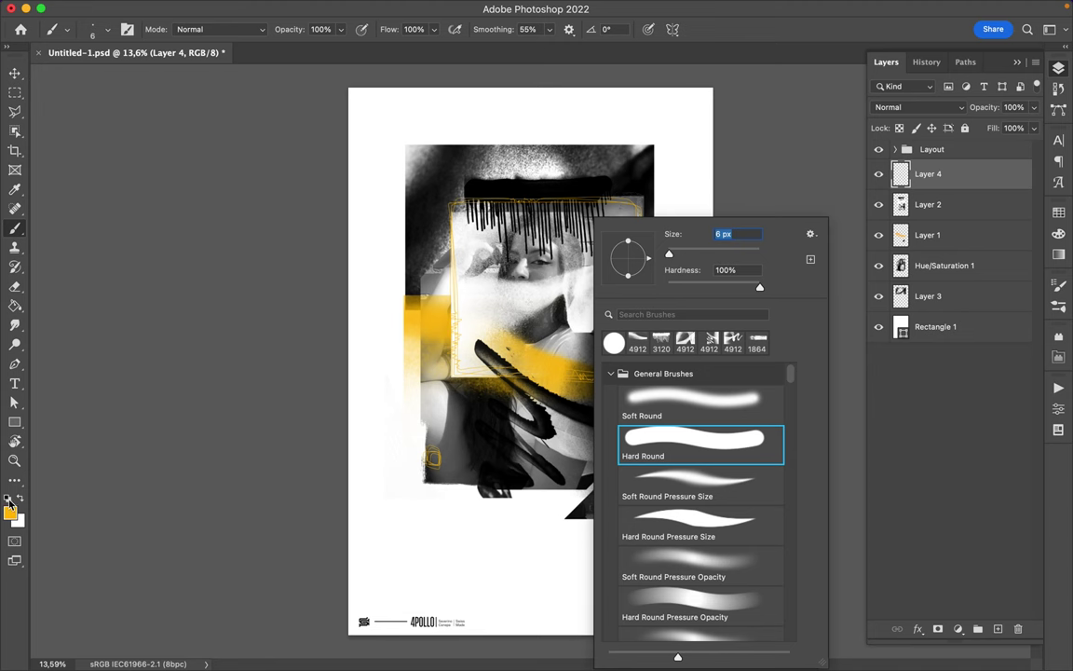
- Reset the painting colour to black with the Brush tool ready
{"action": "key", "text": "Return"}
{"action": "key", "text": "d"}
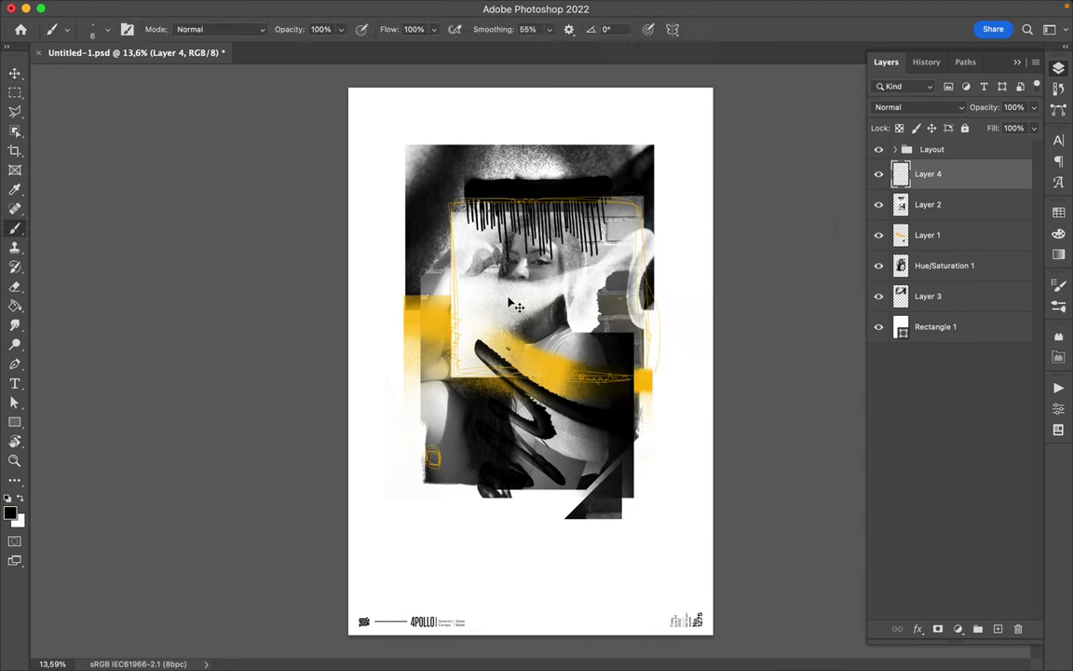
{"action": "right_click", "coordinate": [14, 228]}
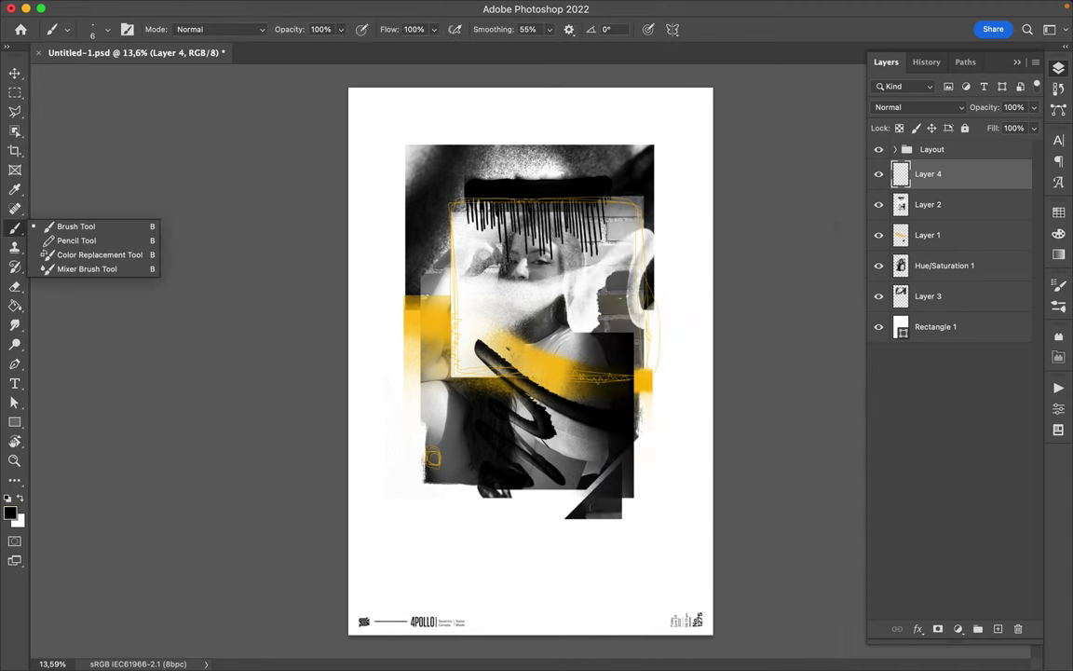
{"action": "key", "text": "Escape"}
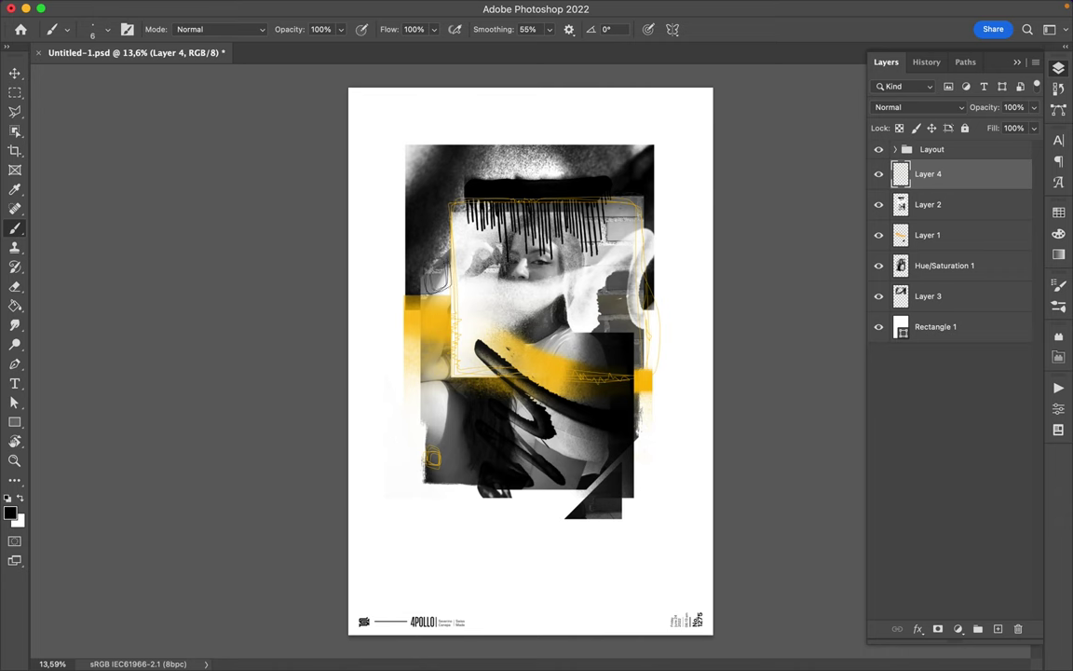
- Draw thin black freehand curves arcing over the photo's top and below it
{"action": "left_click_drag", "start_coordinate": [696, 254], "coordinate": [626, 284]}
{"action": "key", "text": "ctrl+z"}
{"action": "left_click_drag", "start_coordinate": [348, 235], "coordinate": [643, 132]}
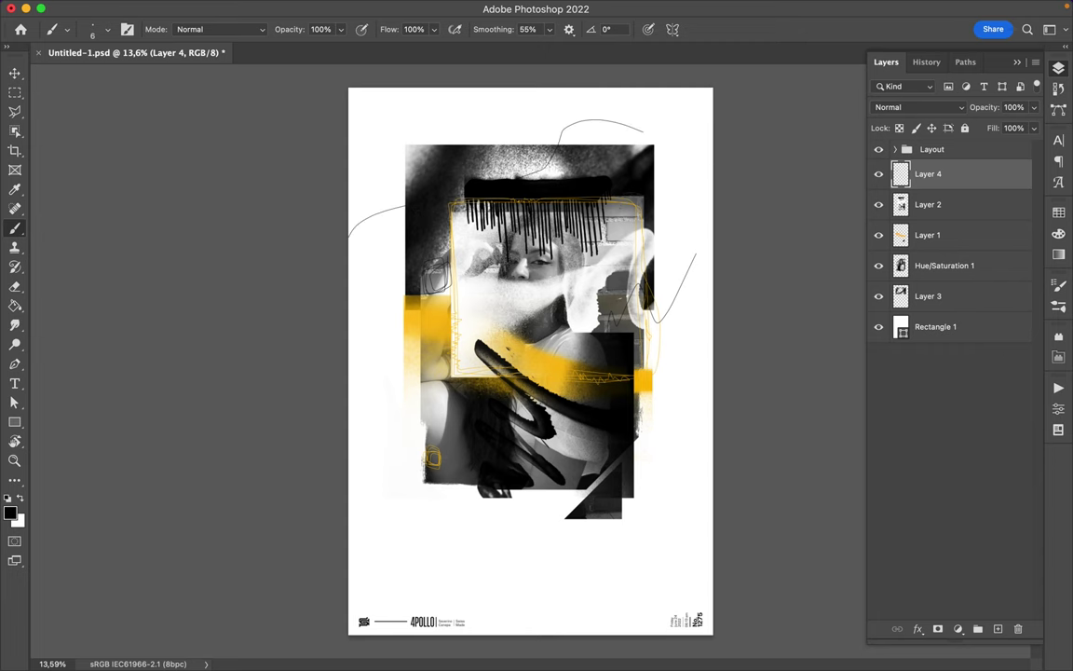
{"action": "left_click_drag", "start_coordinate": [387, 443], "coordinate": [550, 486]}
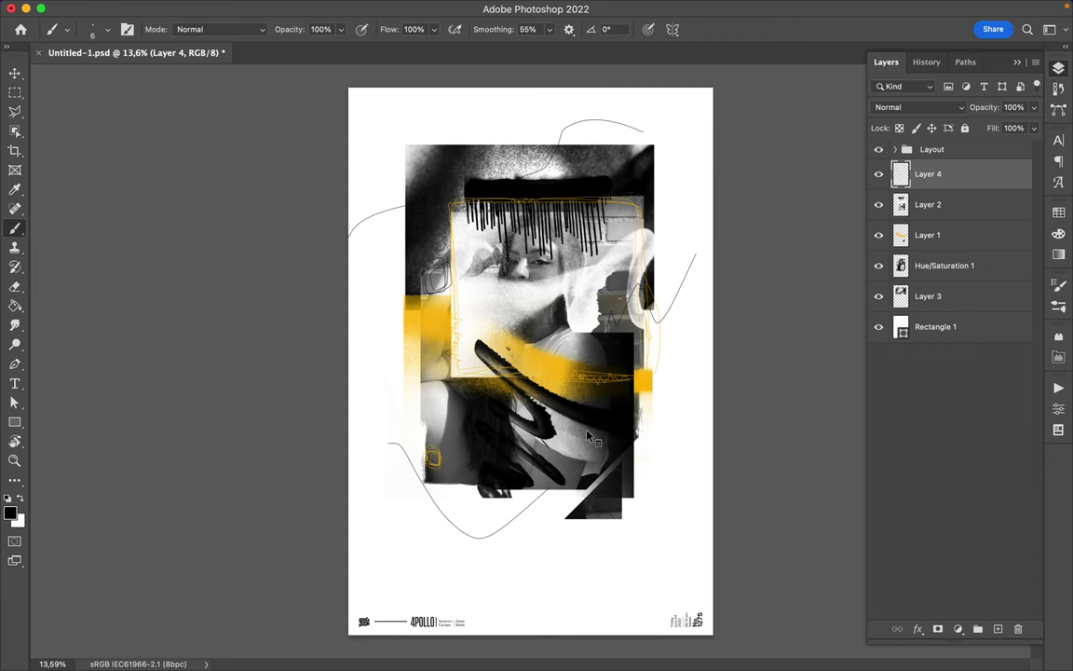
- Set the brush size to 1 px
{"action": "right_click", "coordinate": [586, 438]}
{"action": "type", "text": "1"}
{"action": "key", "text": "Return"}
- Scribble faint grey lines along the photo's right side and lower margin
{"action": "mouse_move", "coordinate": [652, 391]}
{"action": "left_mouse_down"}
{"action": "mouse_move", "coordinate": [680, 447]}
{"action": "mouse_move", "coordinate": [643, 568]}
{"action": "left_mouse_up"}
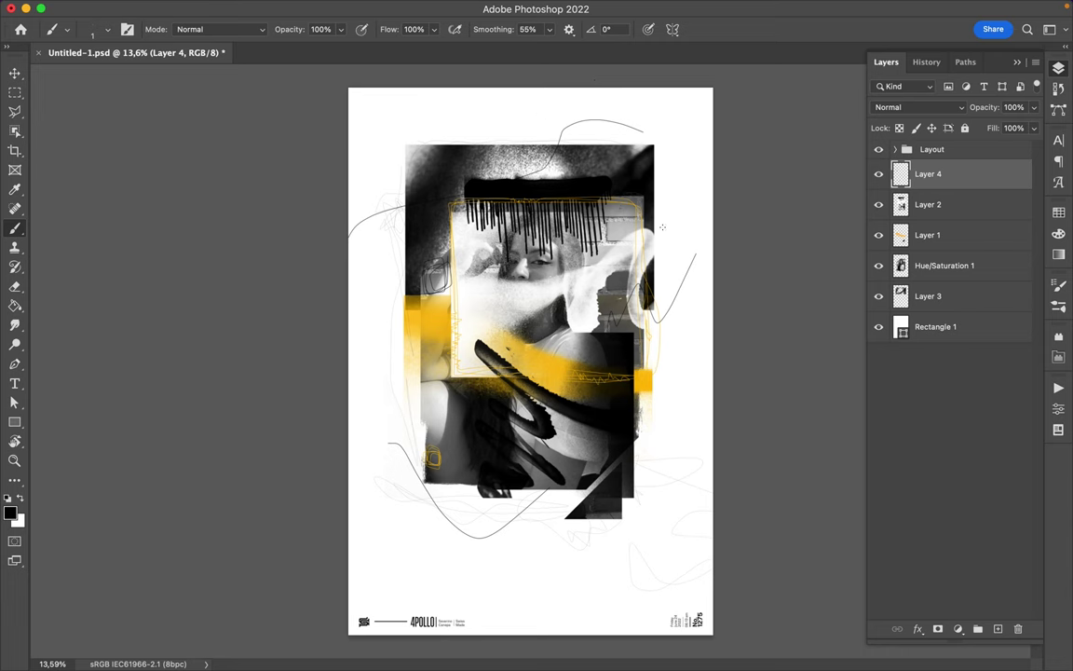